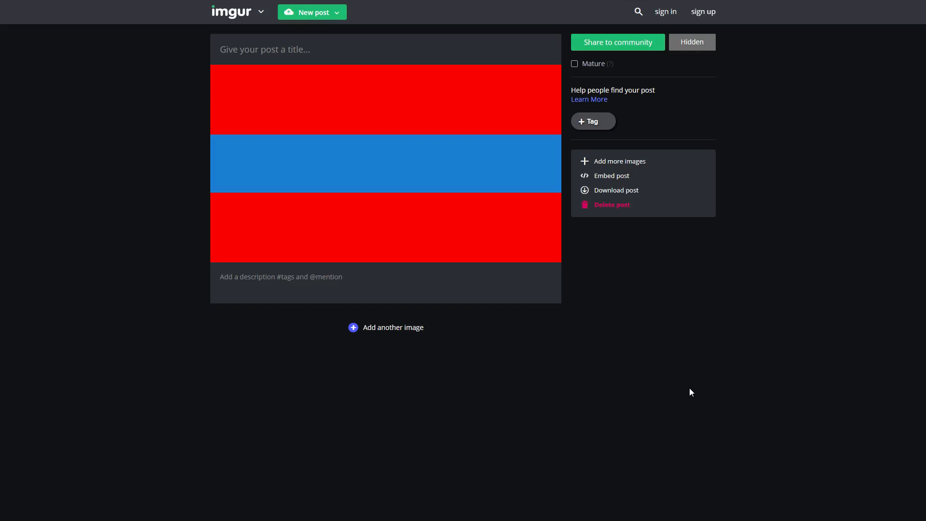
View the red and blue banner template image at full size on Imgur and check the options for saving it.
mouse_move(492, 225)
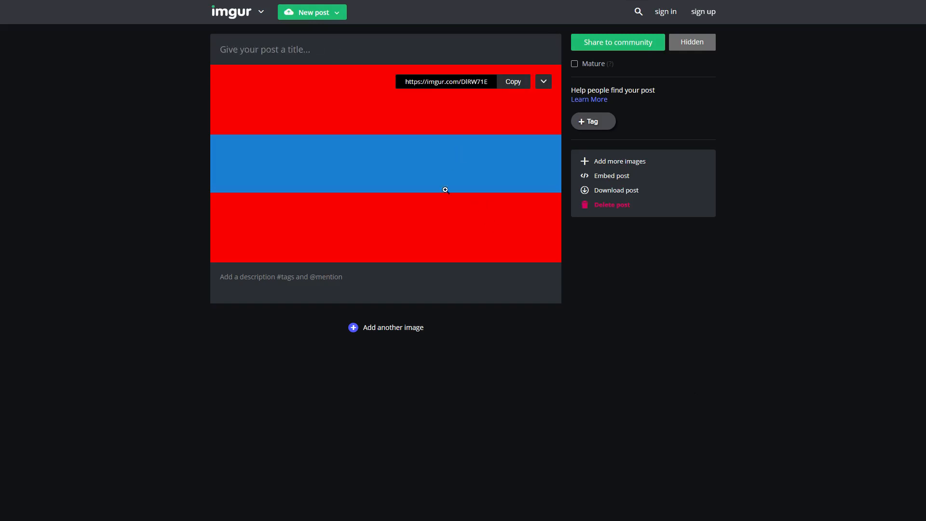
left_click(381, 176)
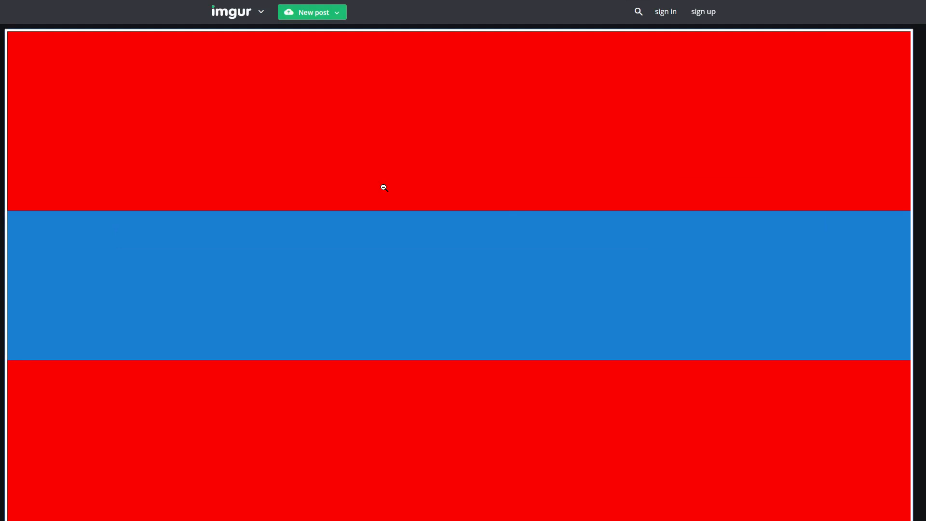
right_click(383, 186)
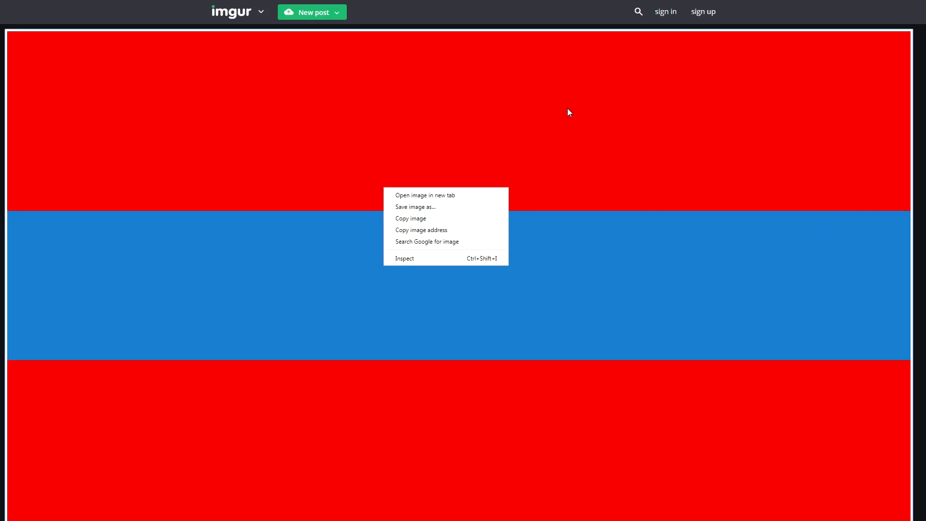
left_click(542, 99)
left_click(542, 99)
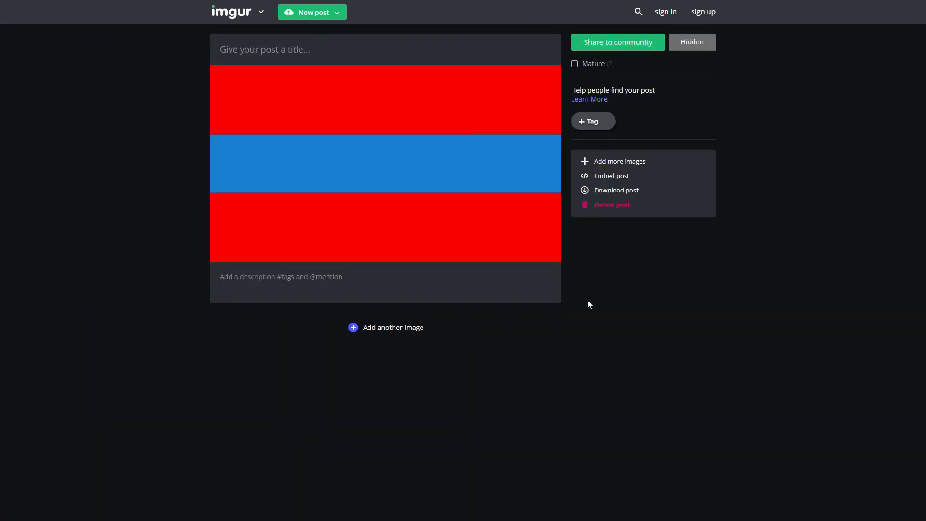
Switch to GIMP and examine the banner template's central blue band.
key("alt+Tab")
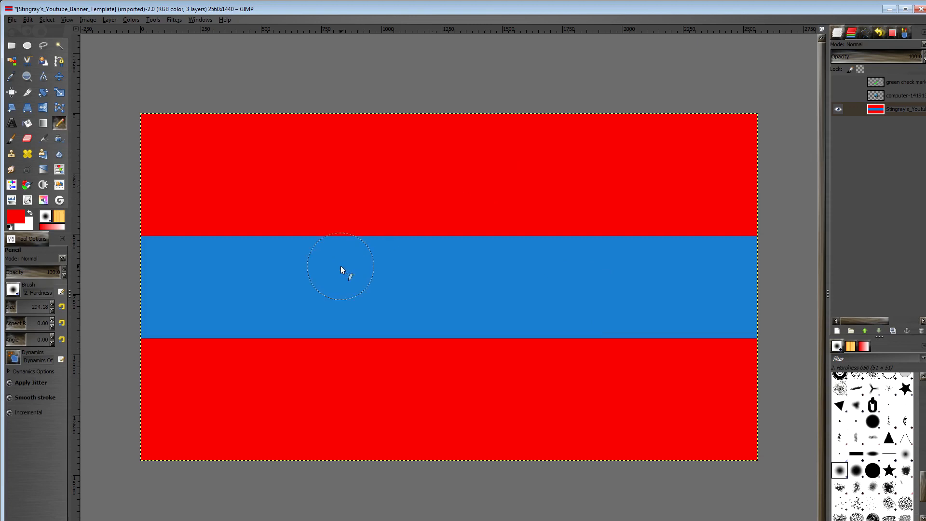
scroll(336, 286, "up", 1)
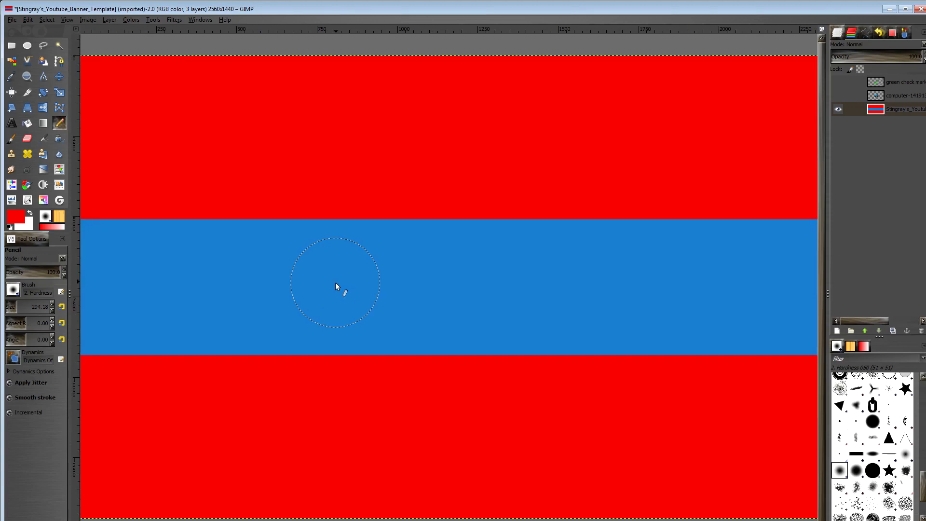
scroll(336, 286, "down", 1)
scroll(336, 286, "up", 1)
scroll(336, 285, "down", 1)
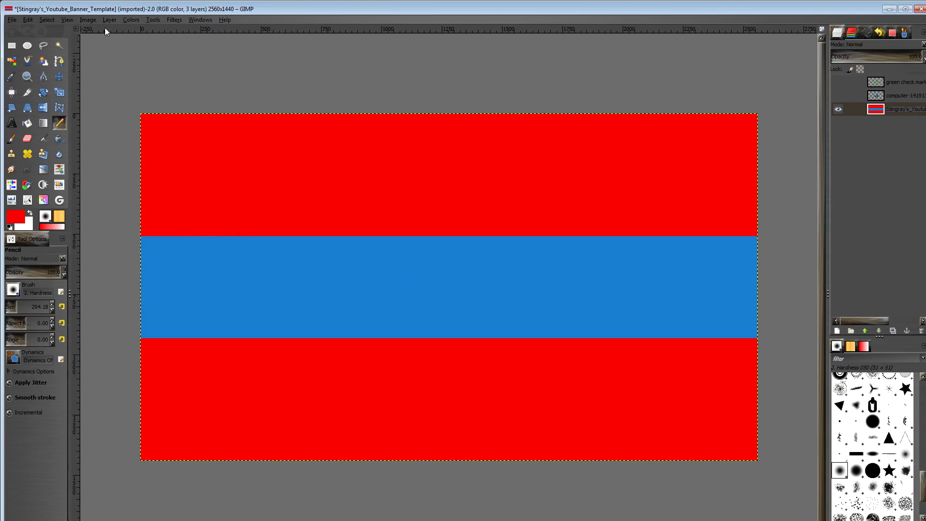
scroll(386, 286, "up", 1)
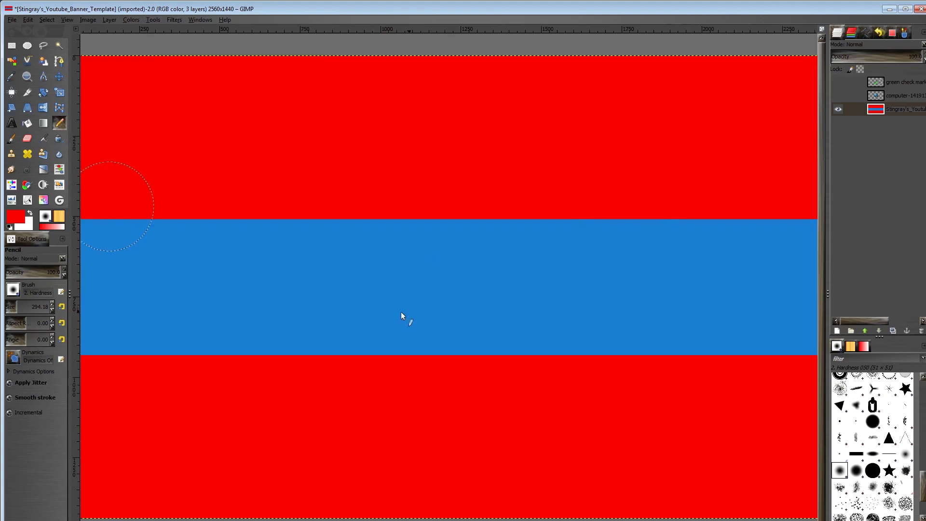
Try a text box with the sample text "dsdfdfdf" on the blue band and clear its text.
left_click(11, 123)
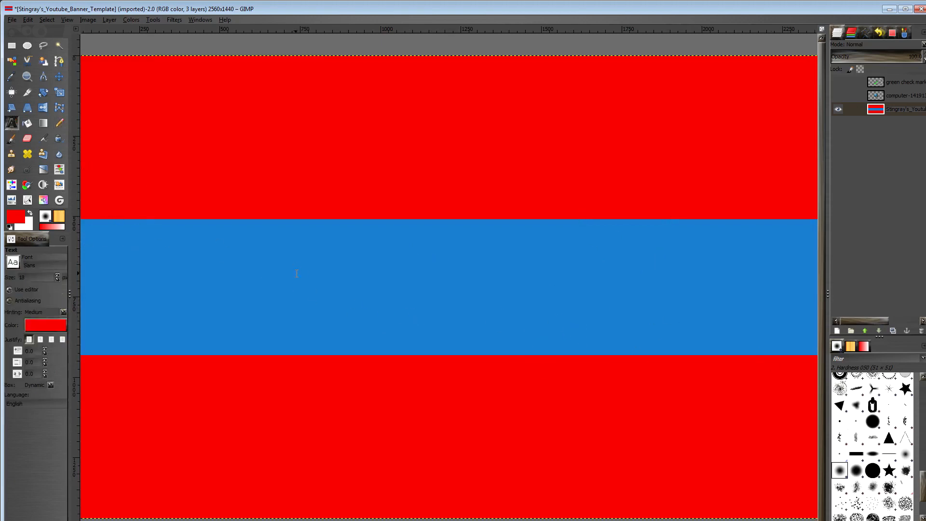
left_click_drag(305, 244, 578, 316)
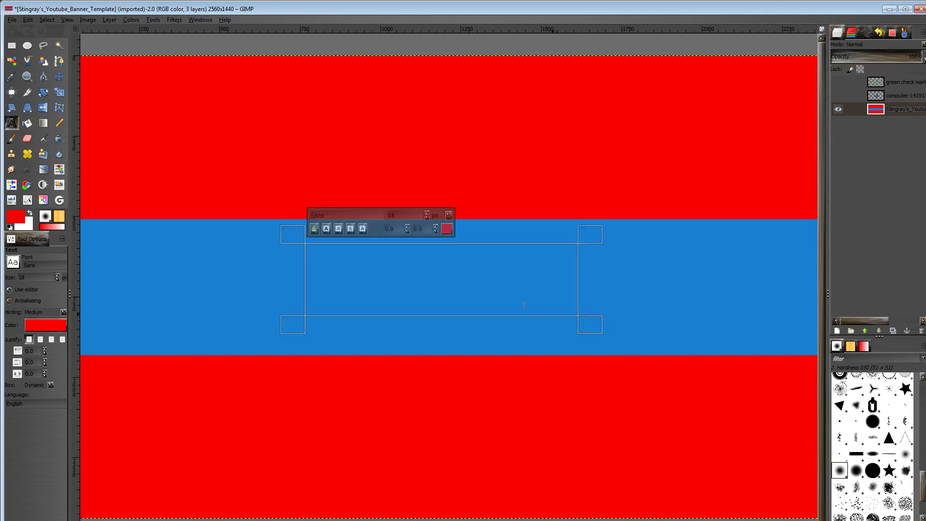
type("dsdfdfdf")
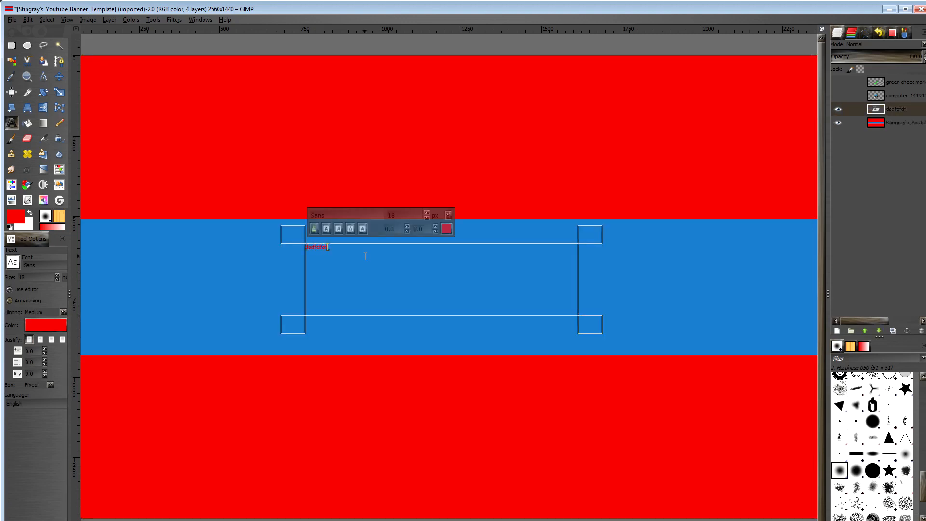
left_click_drag(327, 247, 305, 247)
key("BackSpace")
left_click(145, 259)
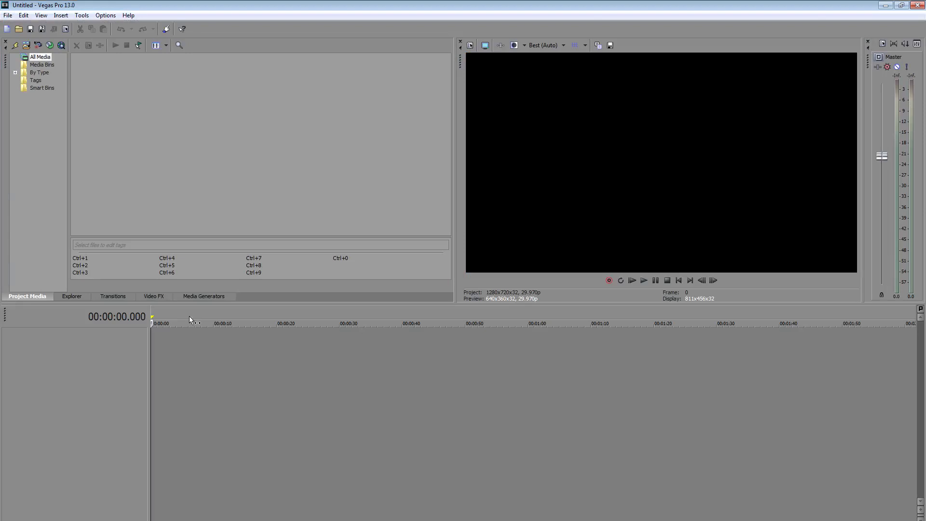
Add the (Legacy) Text generator's Default Text preset to the start of the empty timeline.
left_click(193, 296)
left_click(55, 134)
left_click_drag(132, 73, 140, 362)
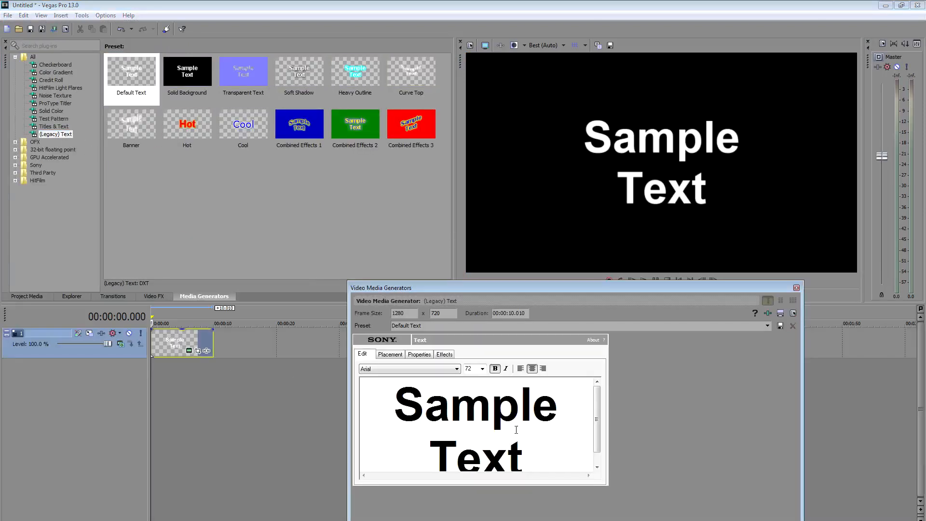
Replace the generator's sample text with "EASY Fun's COMPUTERS!".
key("ctrl+a")
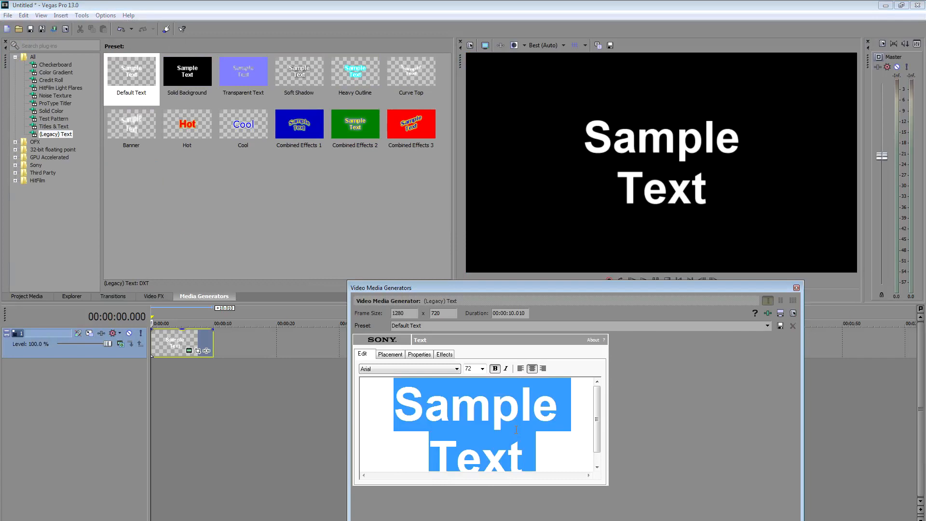
type("EASY FUn")
key("BackSpace")
key("BackSpace")
type("un's COMPUTERS")
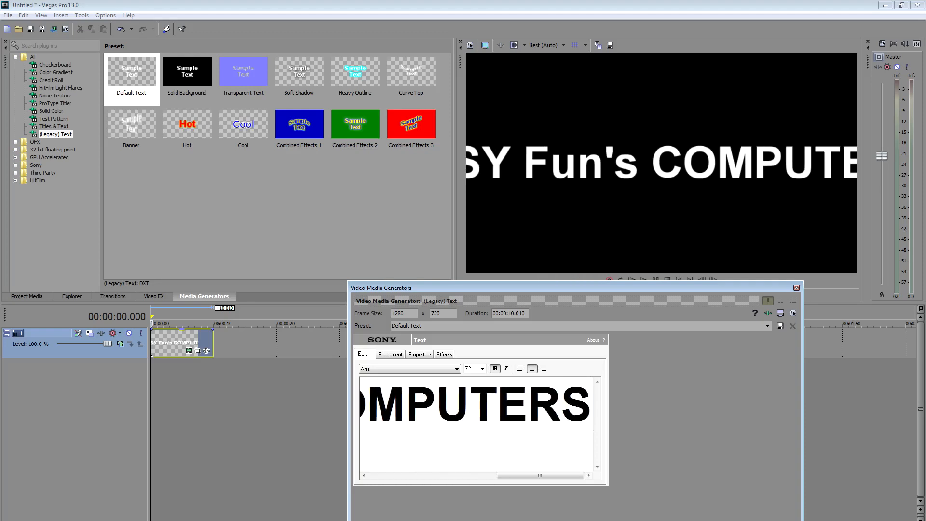
type("!")
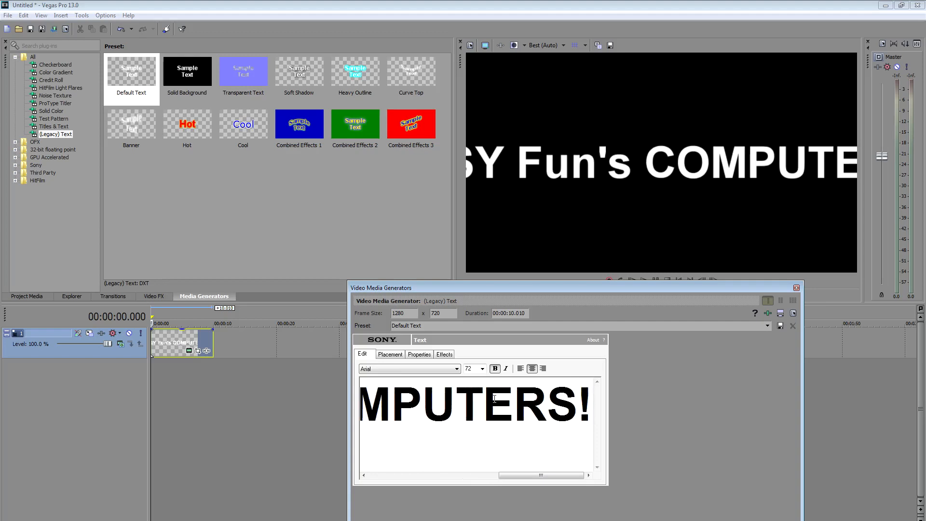
Set the title's font size to 48 and its font to Cartoon_Ackbar.
left_click(482, 369)
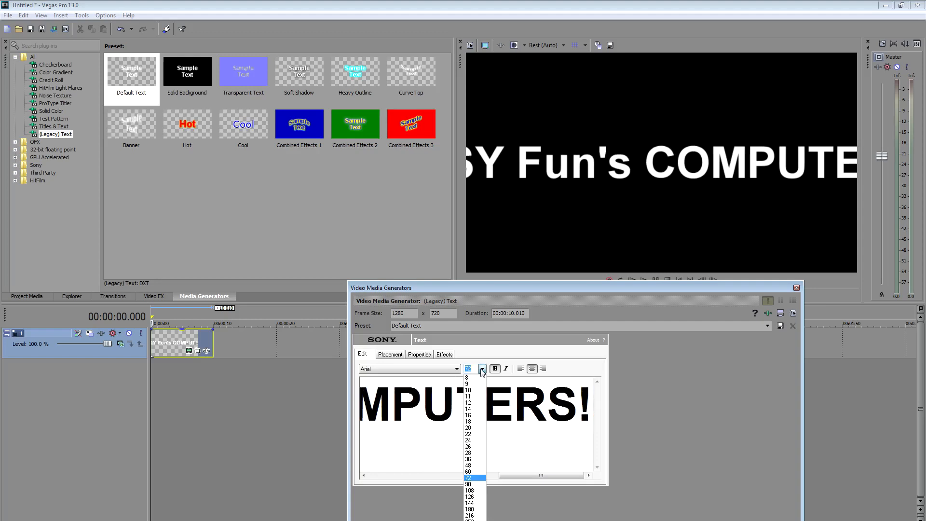
left_click(478, 465)
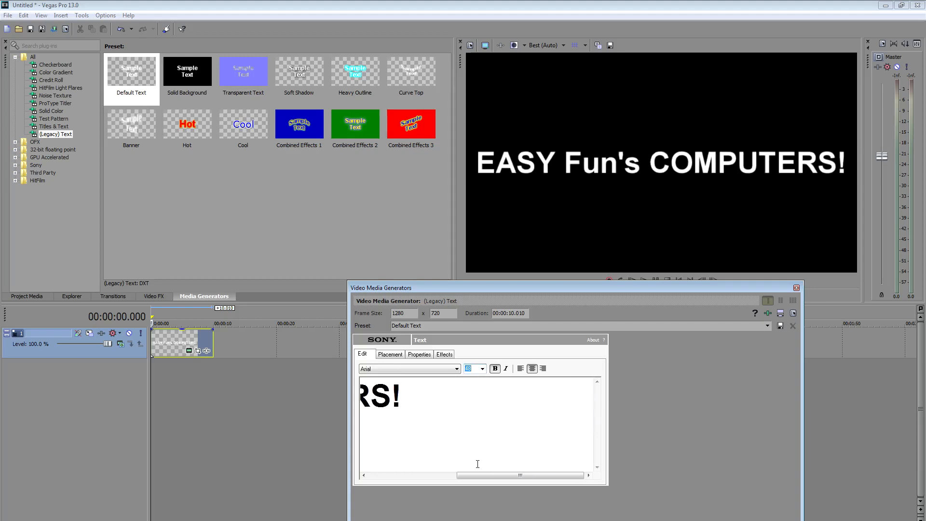
left_click(426, 369)
scroll(426, 370, "down", 10)
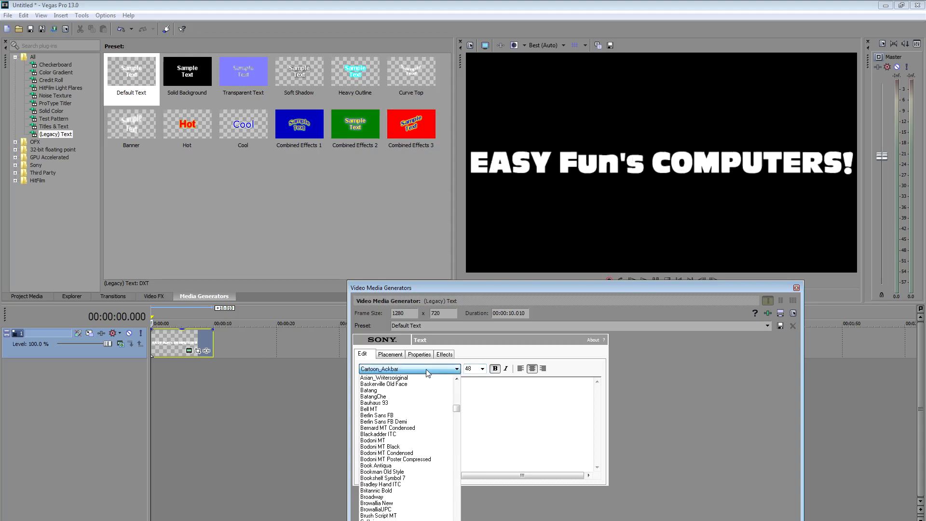
left_click(486, 389)
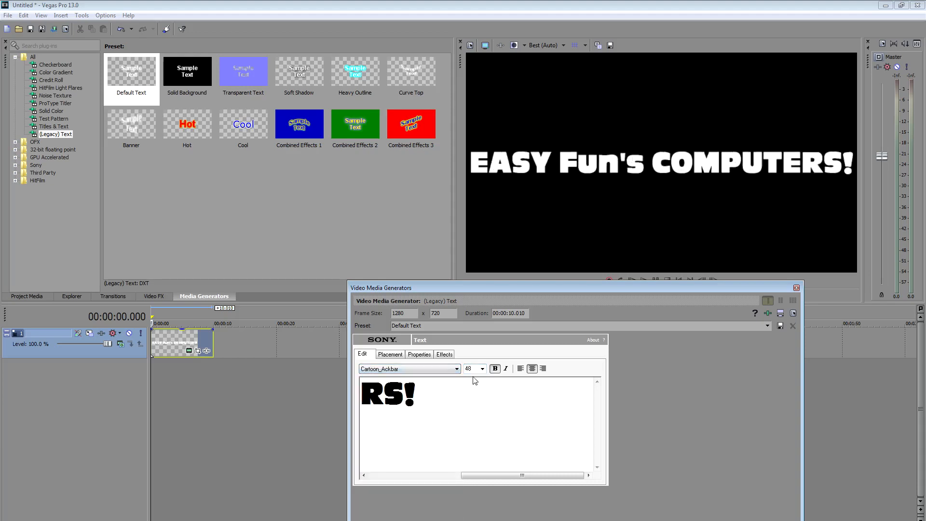
Give the title a dark teal outline and set its text colour to light cyan, RGB 121, 255, 243.
left_click(444, 354)
left_click(470, 377)
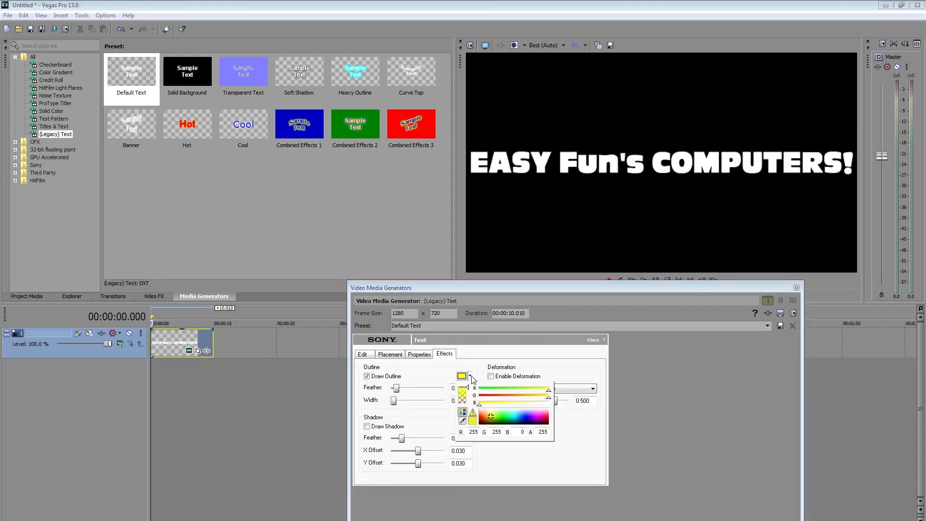
left_click(513, 423)
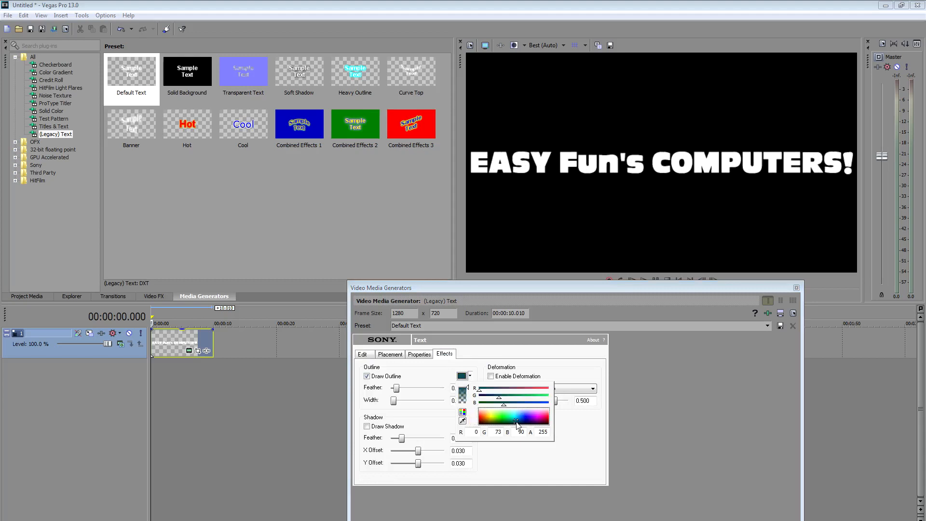
left_click(419, 354)
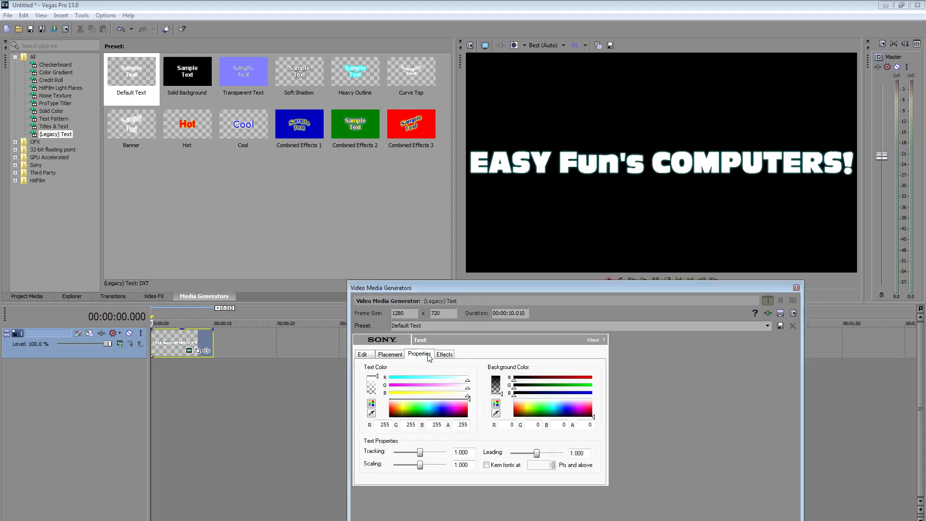
left_click(427, 403)
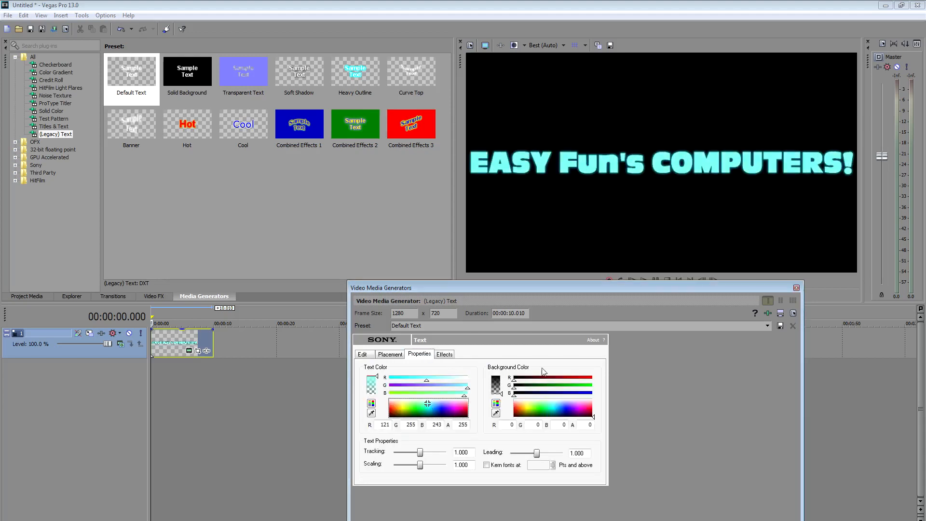
left_click(797, 288)
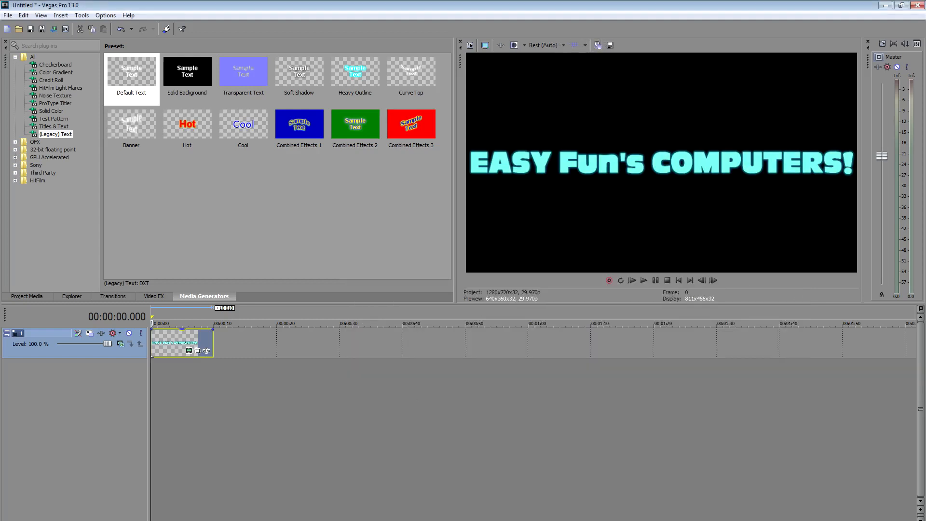
Switch to GIMP and delete the empty text layer above the banner template.
key("alt+Tab")
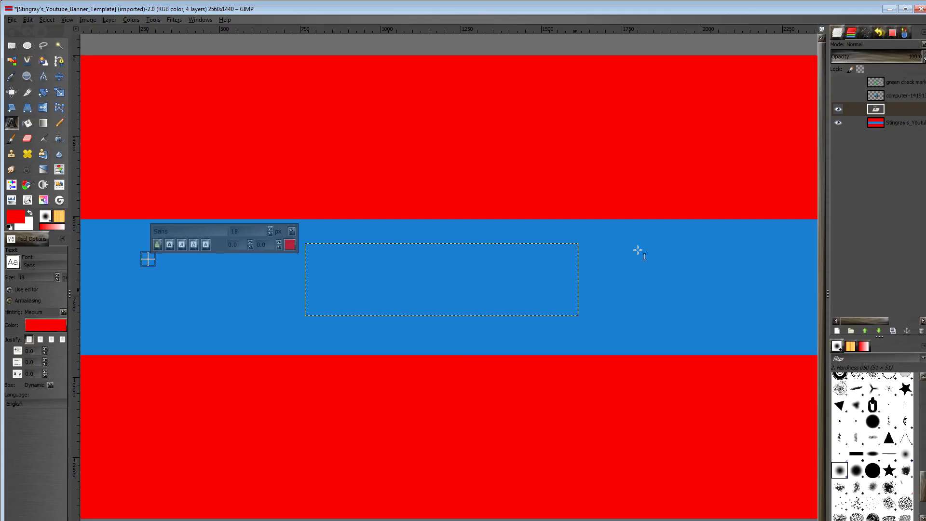
right_click(866, 110)
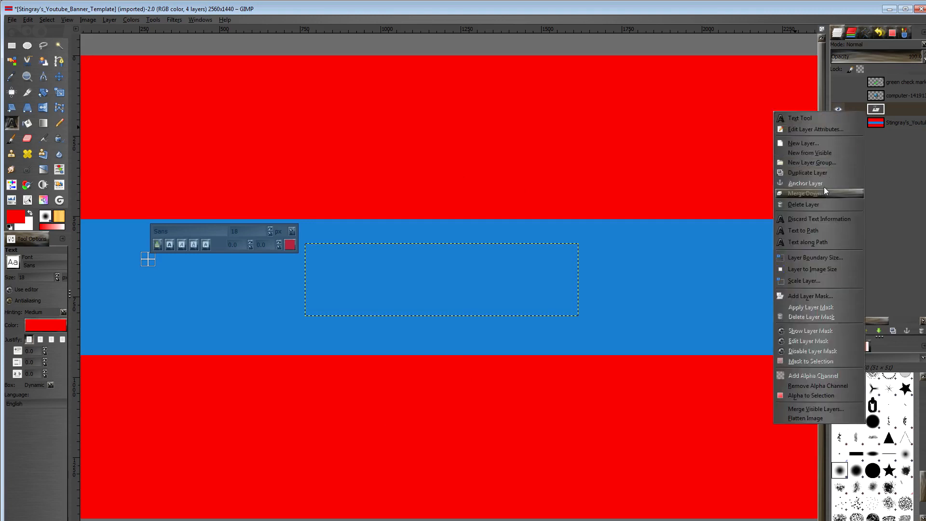
left_click(820, 203)
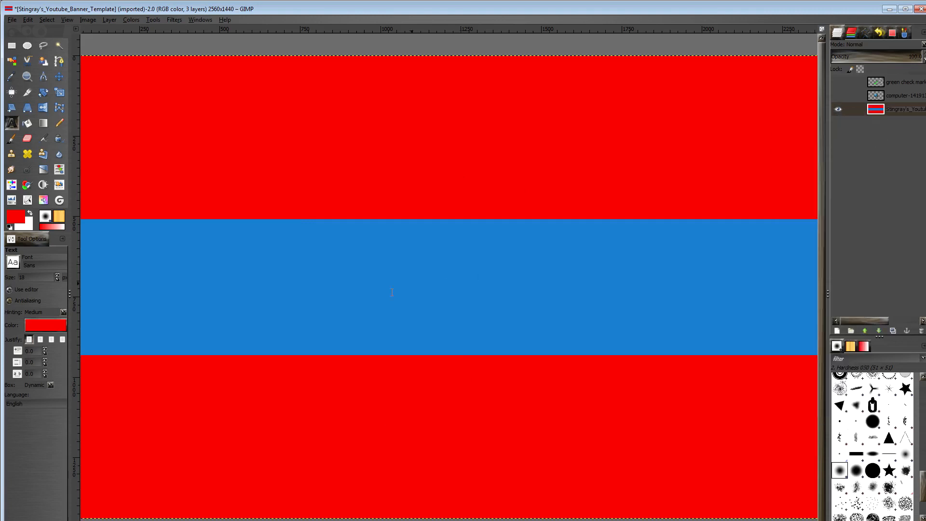
Paste the copied title onto the banner and turn the floating selection into a new layer.
key("ctrl+v")
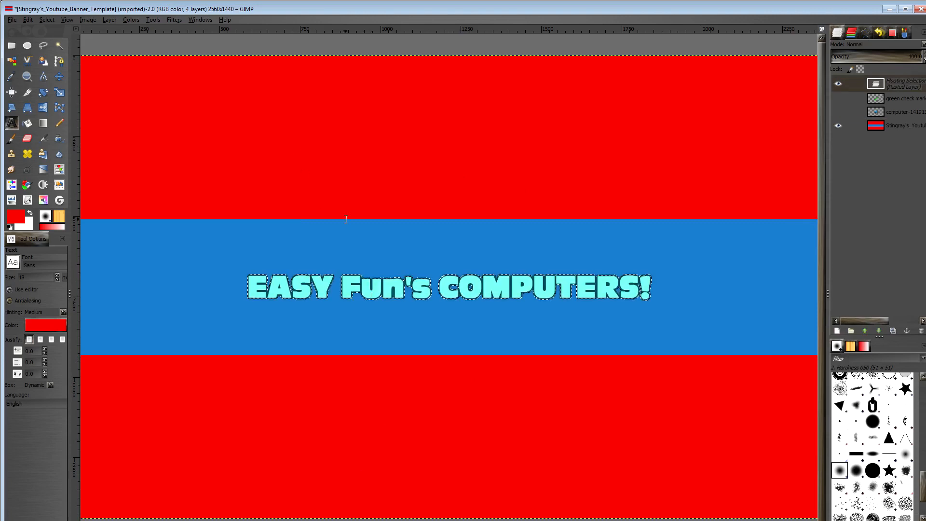
scroll(347, 218, "down", 1)
scroll(425, 295, "up", 1)
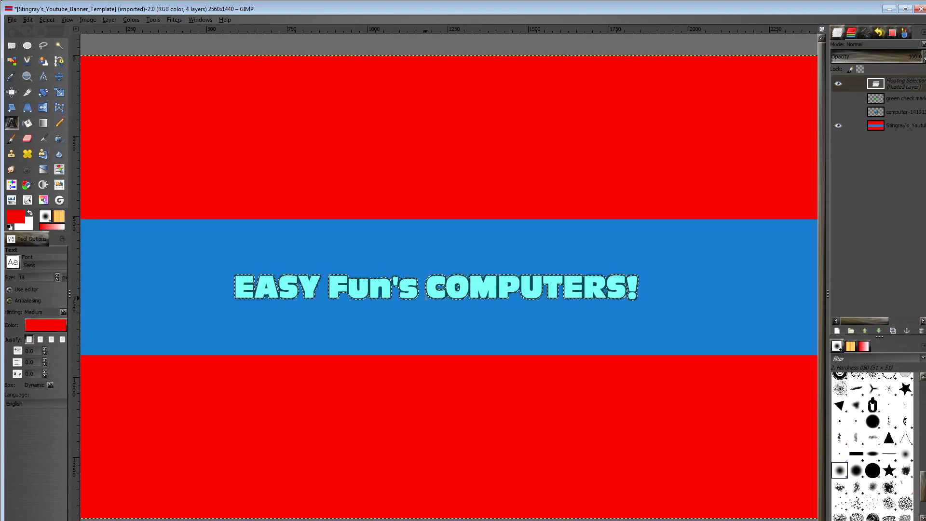
right_click(864, 89)
left_click(826, 105)
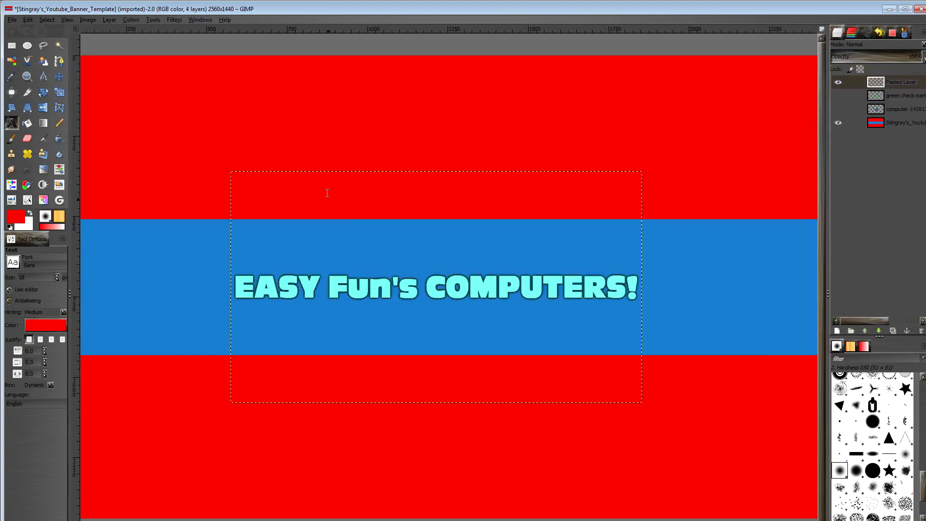
Hide the pasted title layer and make the banner template layer active.
left_click(838, 82)
scroll(403, 287, "down", 1)
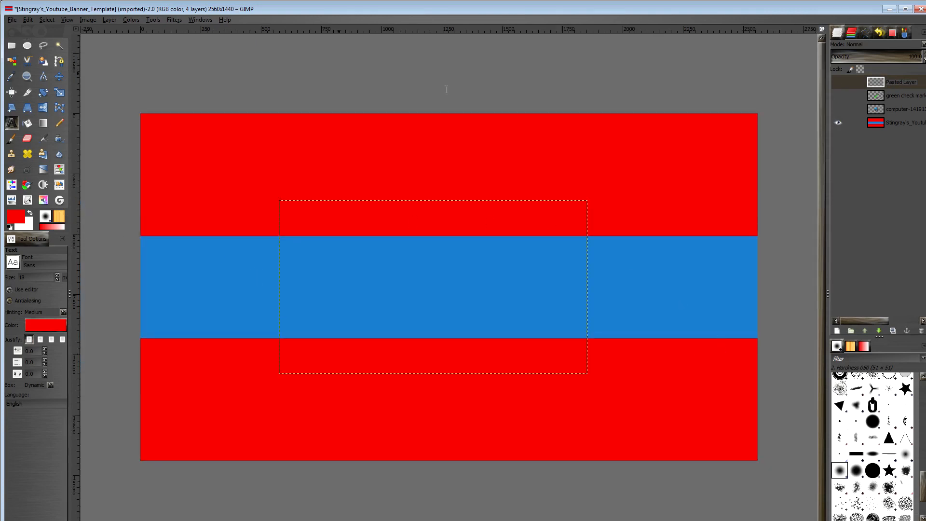
left_click(873, 125)
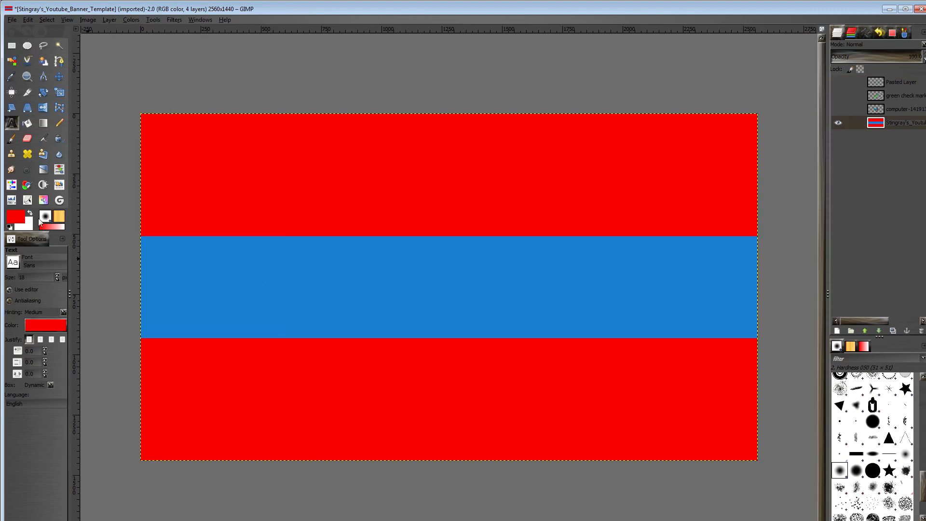
Change the foreground colour to a bright blue.
left_click(23, 220)
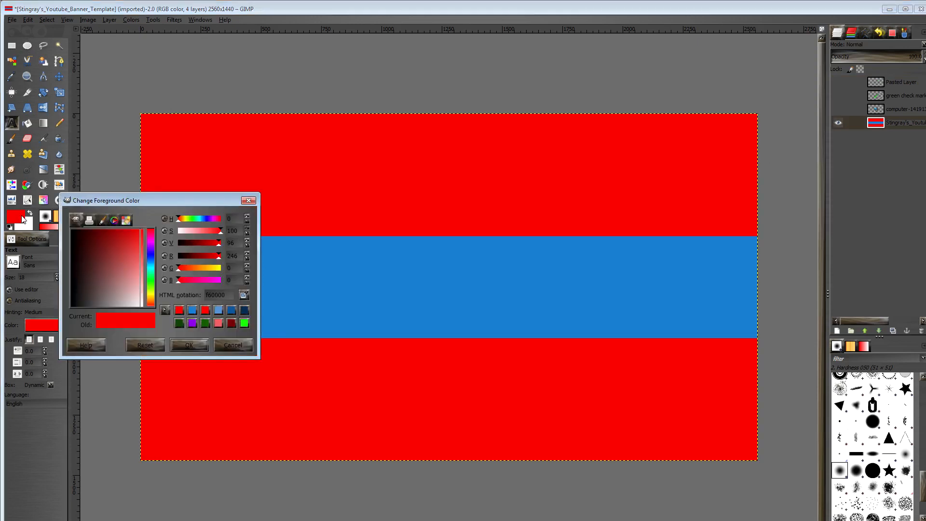
left_click_drag(150, 275, 150, 261)
left_click(185, 344)
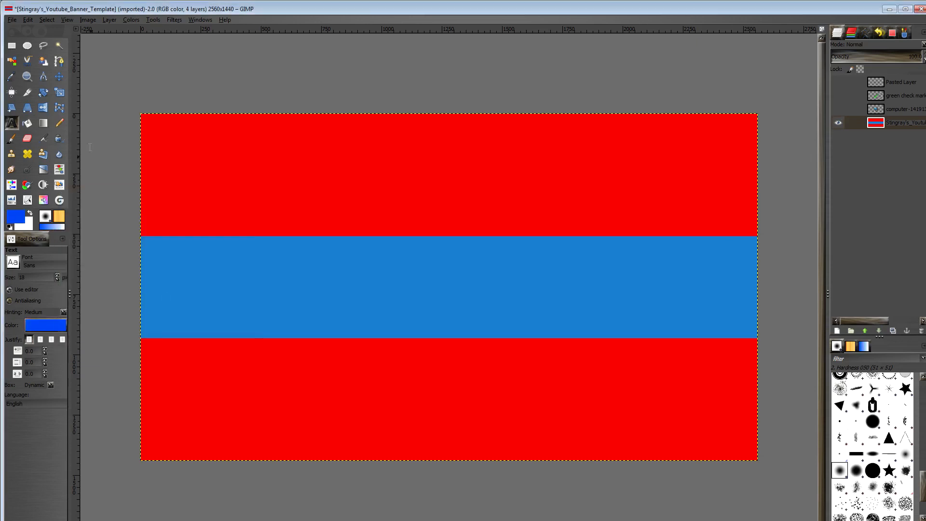
Bucket-fill the banner's middle band with the bright blue foreground colour and select that band with Fuzzy Select.
left_click(29, 123)
left_click(323, 283)
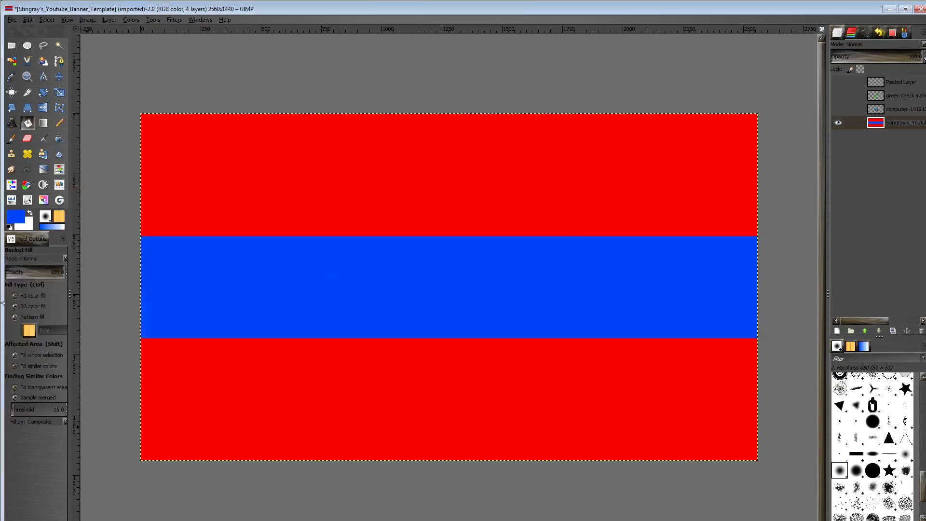
left_click(59, 46)
left_click(324, 310)
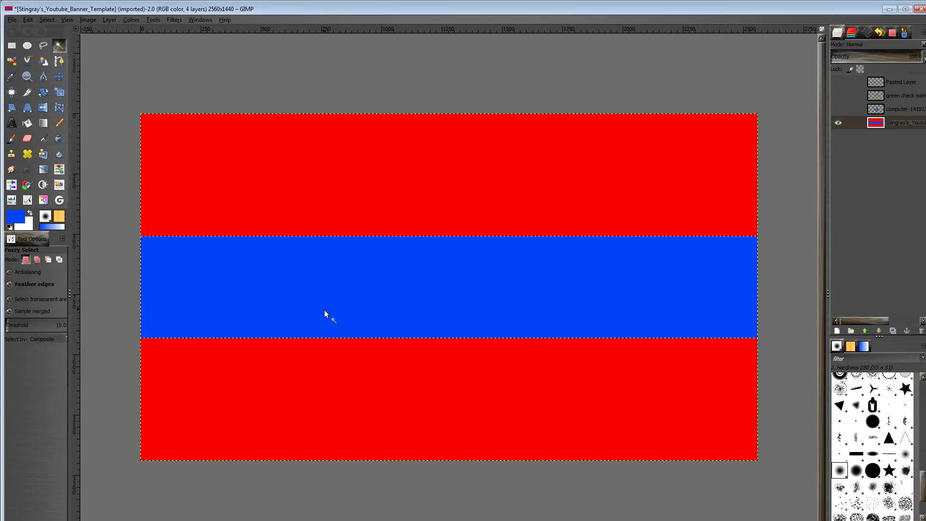
Set the foreground colour to darker blue 0137c1 and paint it along the edges of the selected band with the Paintbrush.
left_click(24, 219)
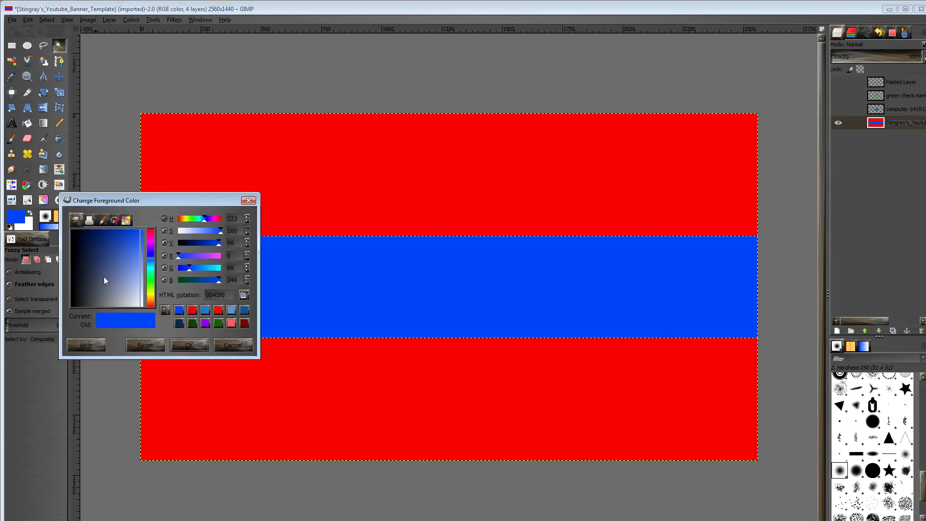
left_click(122, 235)
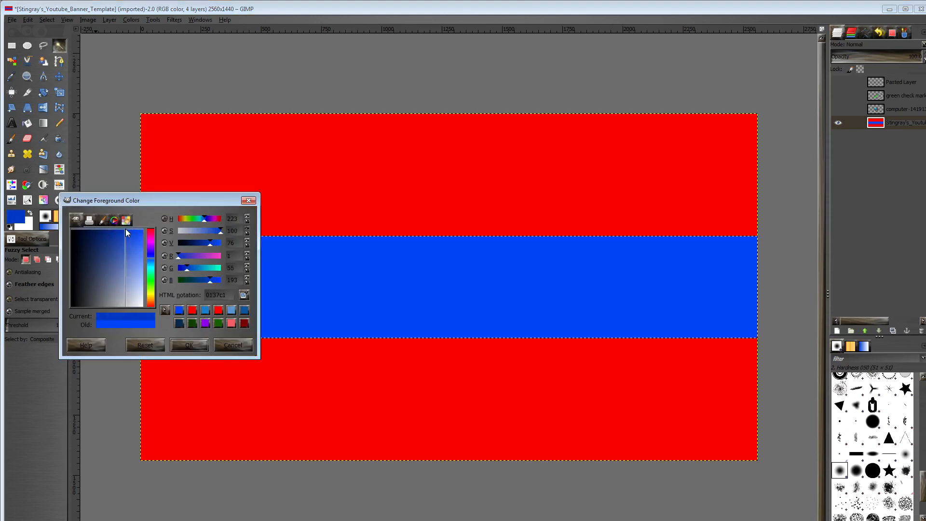
left_click(189, 345)
left_click(11, 138)
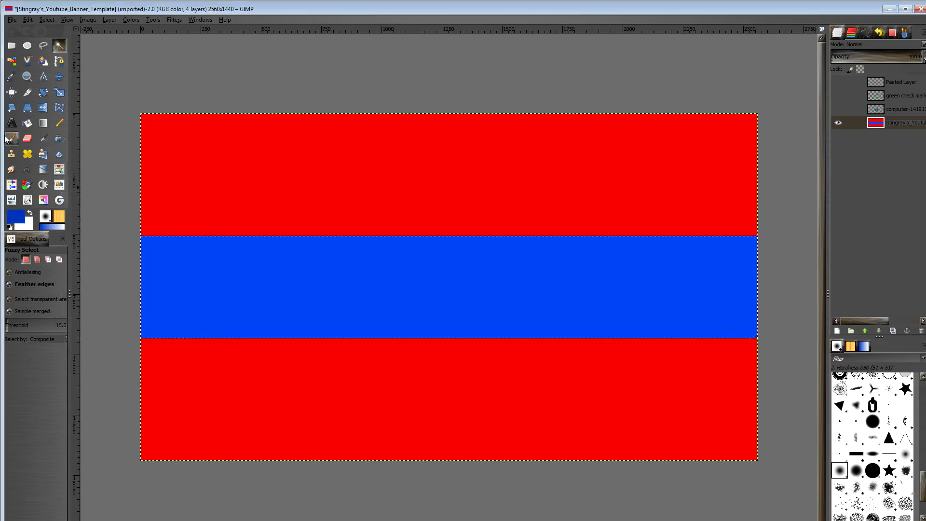
mouse_move(199, 321)
left_mouse_down()
mouse_move(138, 310)
mouse_move(241, 207)
mouse_move(641, 244)
mouse_move(728, 310)
mouse_move(363, 327)
left_mouse_up()
mouse_move(278, 355)
left_mouse_down()
mouse_move(177, 326)
mouse_move(179, 243)
left_mouse_up()
Airbrush a soft white streak across the middle of the blue band and blend it with the Smudge tool.
key("x")
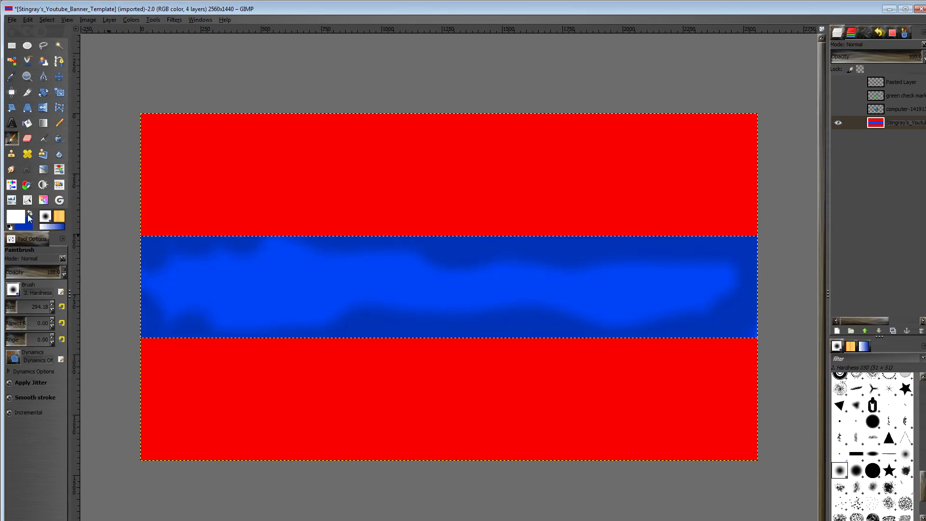
key("a")
mouse_move(308, 290)
left_mouse_down()
mouse_move(531, 285)
mouse_move(600, 296)
left_mouse_up()
left_click(11, 169)
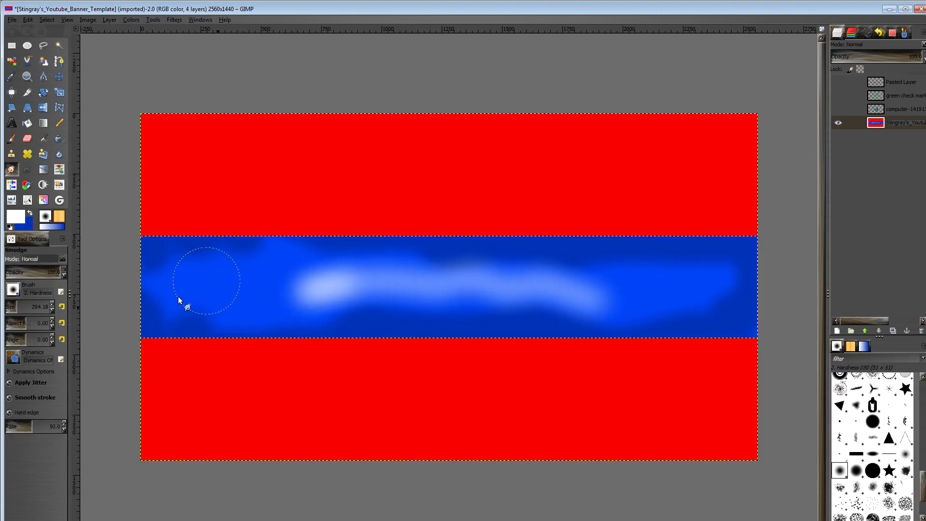
mouse_move(160, 264)
left_mouse_down()
mouse_move(207, 266)
mouse_move(271, 306)
mouse_move(215, 272)
mouse_move(235, 255)
mouse_move(333, 304)
mouse_move(309, 311)
mouse_move(320, 297)
mouse_move(283, 283)
mouse_move(206, 279)
mouse_move(236, 280)
mouse_move(176, 291)
mouse_move(303, 280)
mouse_move(351, 301)
mouse_move(328, 295)
mouse_move(540, 292)
mouse_move(430, 274)
mouse_move(352, 287)
mouse_move(605, 291)
mouse_move(705, 282)
mouse_move(687, 295)
mouse_move(646, 285)
mouse_move(689, 289)
mouse_move(616, 298)
mouse_move(526, 282)
mouse_move(494, 301)
mouse_move(403, 285)
mouse_move(347, 288)
mouse_move(482, 299)
left_mouse_up()
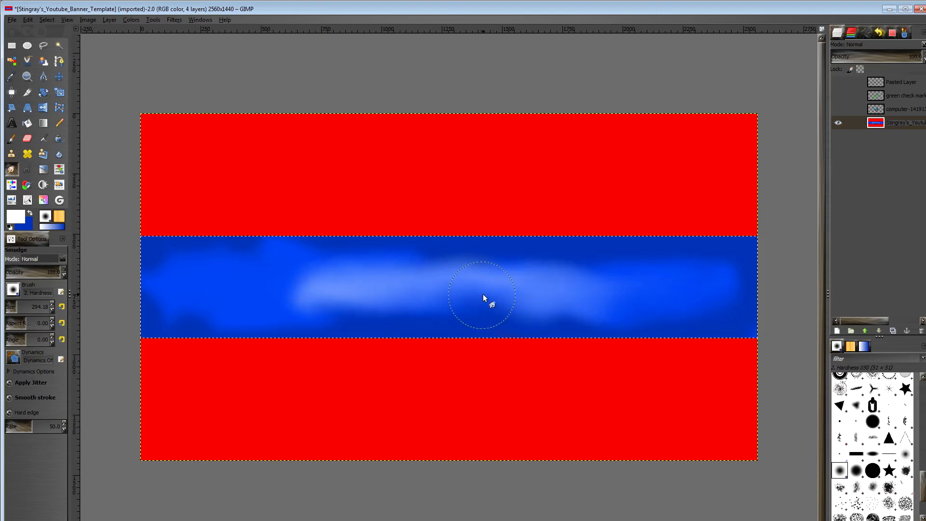
Show the pasted title layer, make it active, and select its cyan lettering by colour.
left_click(839, 82)
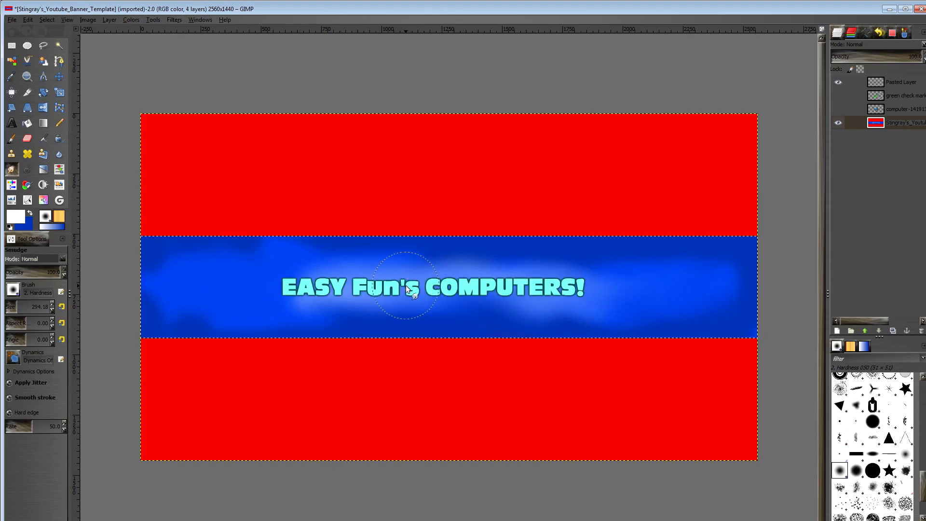
scroll(406, 285, "up", 1)
left_click(12, 62)
left_click(245, 292)
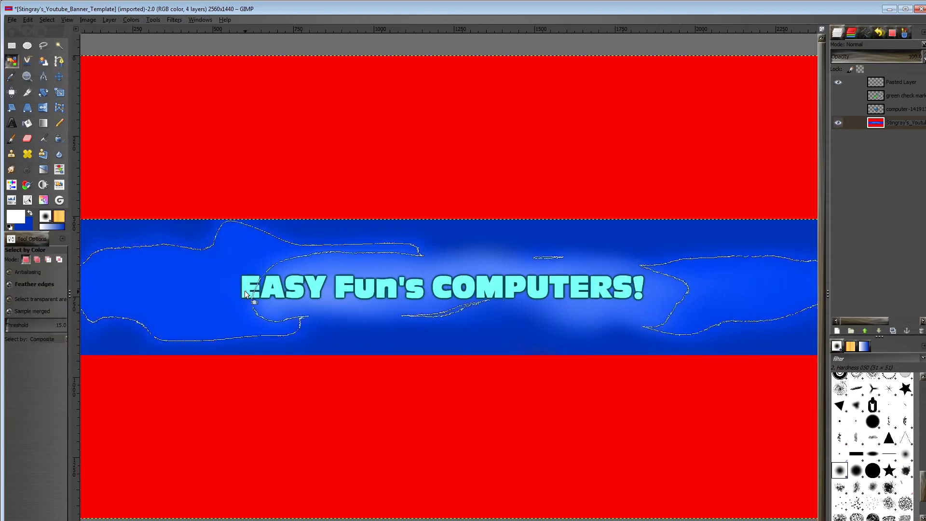
left_click(878, 108)
left_click(880, 83)
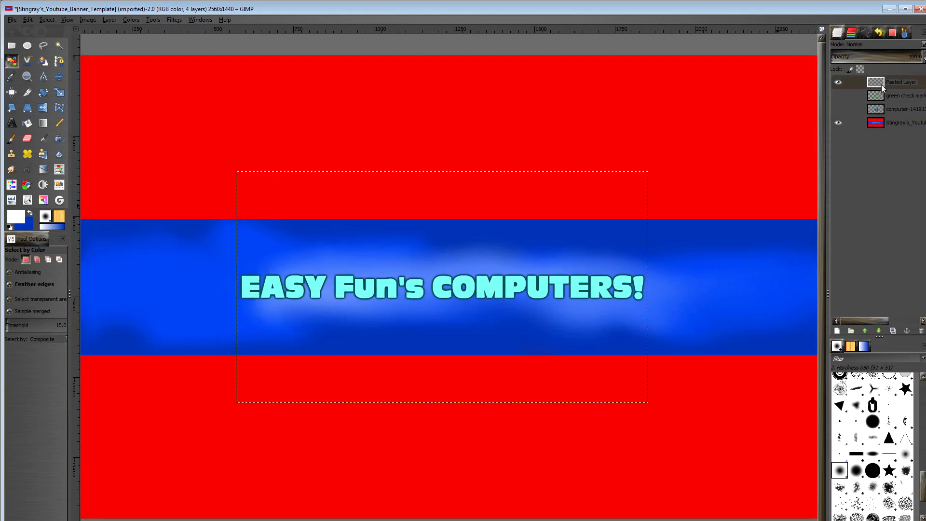
left_click(292, 282)
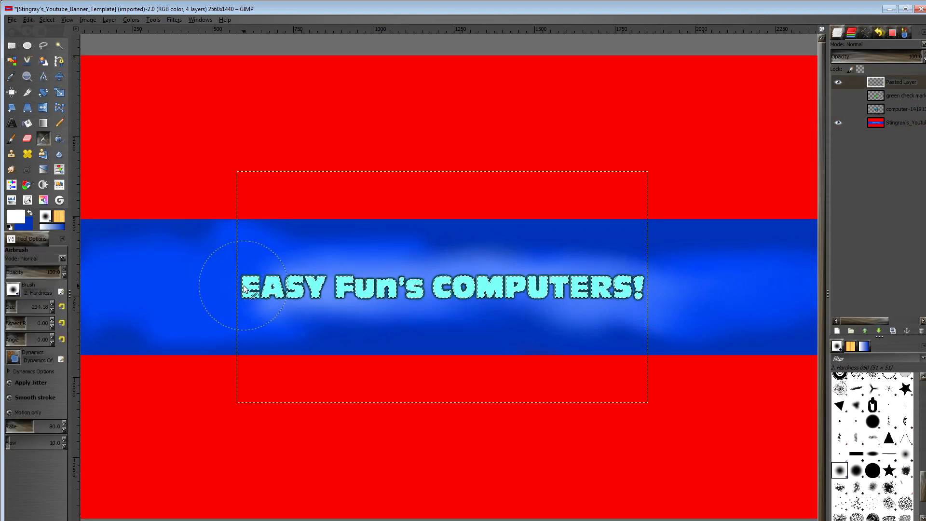
Reduce the airbrush size to 87.87, reset the foreground to black, and shade the lower edges of the selected title letters.
key("bracketleft")
key("bracketleft")
key("bracketleft")
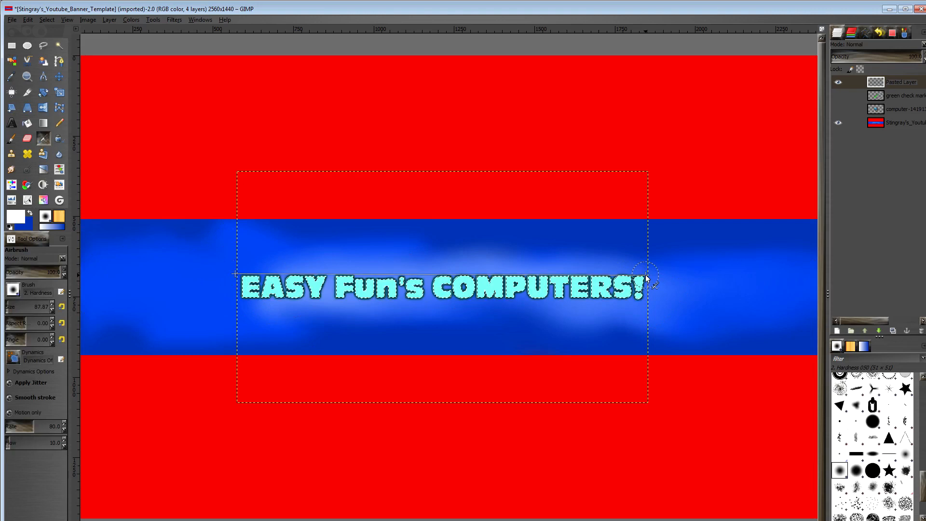
left_click(10, 226)
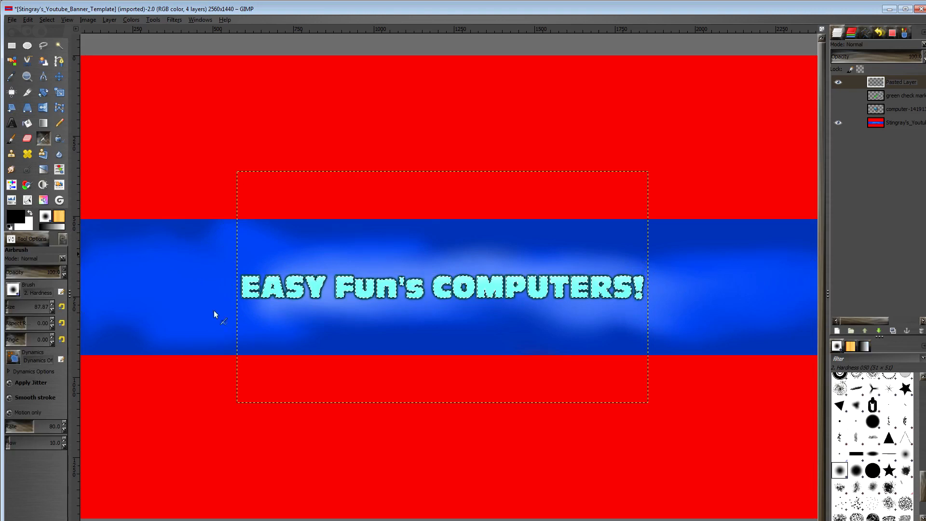
mouse_move(264, 301)
left_mouse_down()
mouse_move(620, 289)
mouse_move(649, 304)
left_mouse_up()
key("ctrl+z")
key("ctrl+z")
key("ctrl+z")
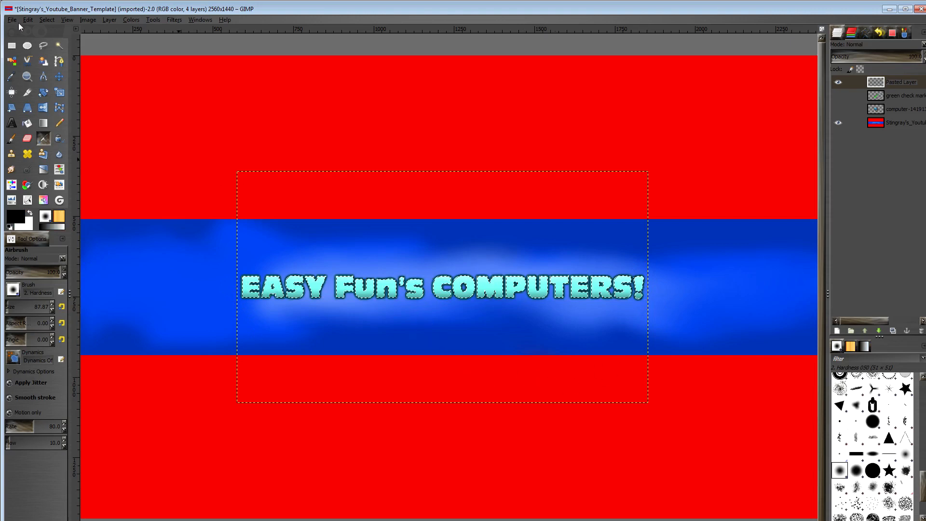
scroll(407, 325, "up", 1)
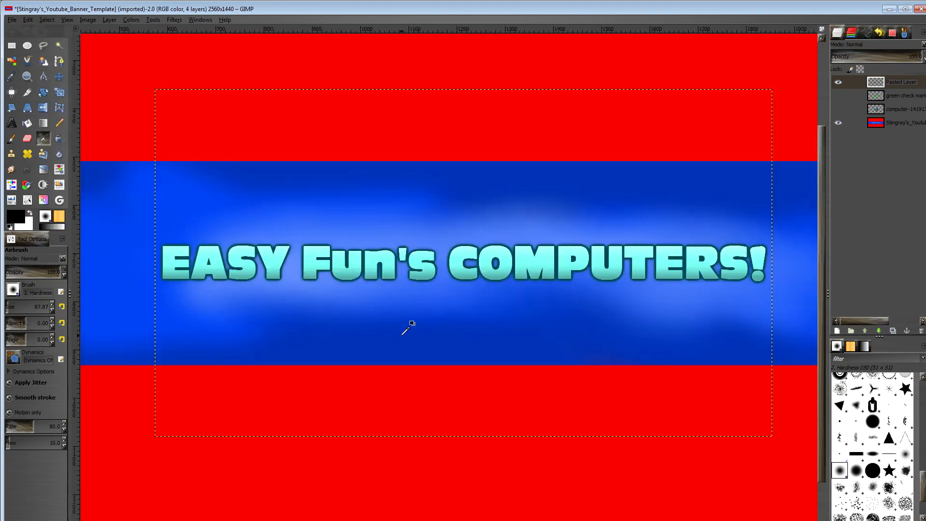
scroll(407, 325, "down", 1)
scroll(403, 332, "down", 1)
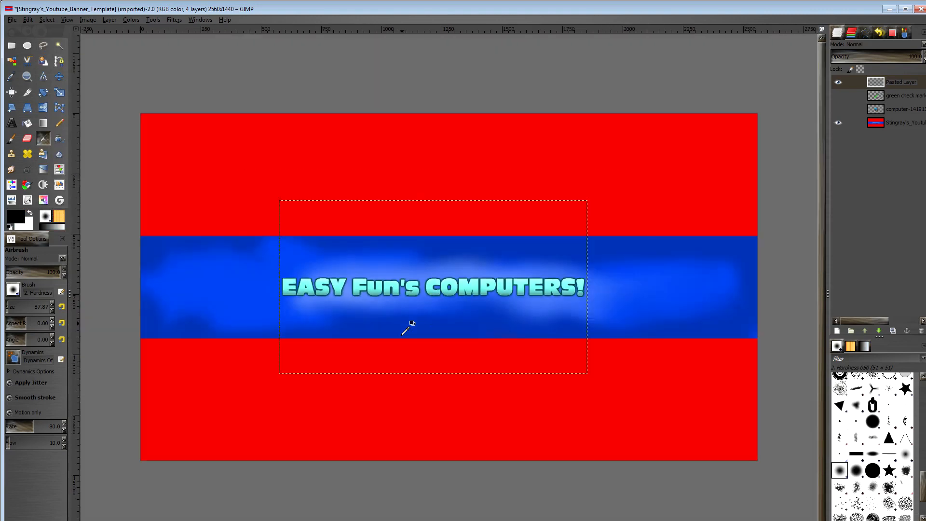
scroll(403, 332, "up", 1)
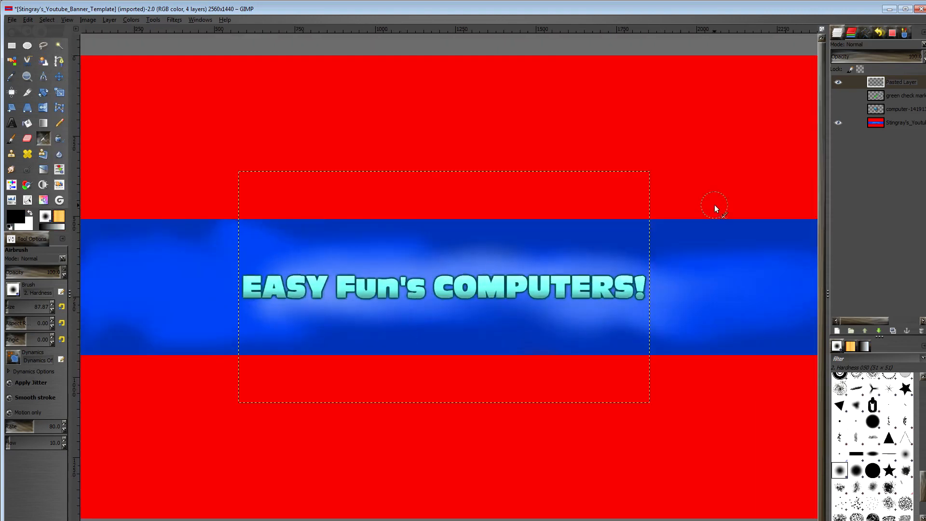
scroll(523, 256, "down", 1)
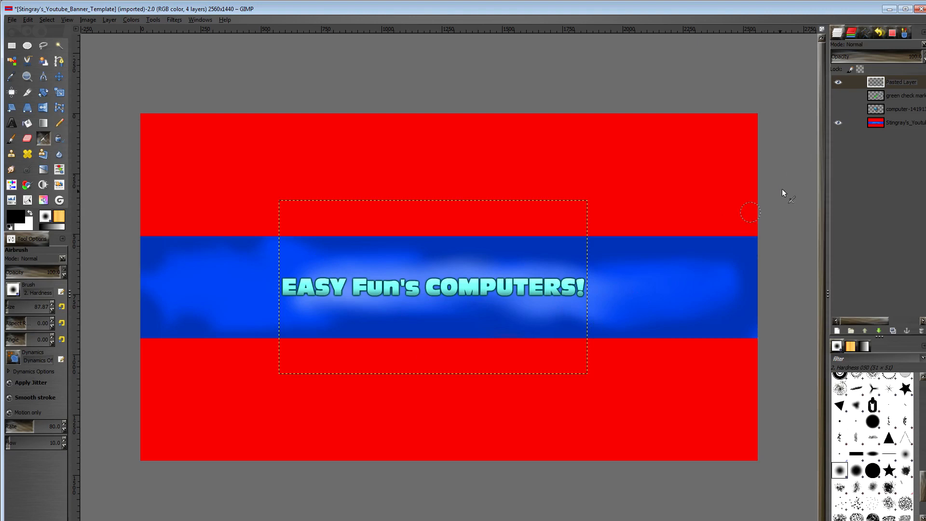
Show the computer and green check mark layers, moving the check mark to the title's right end and the computer to its left end.
left_click(838, 109)
left_click(838, 95)
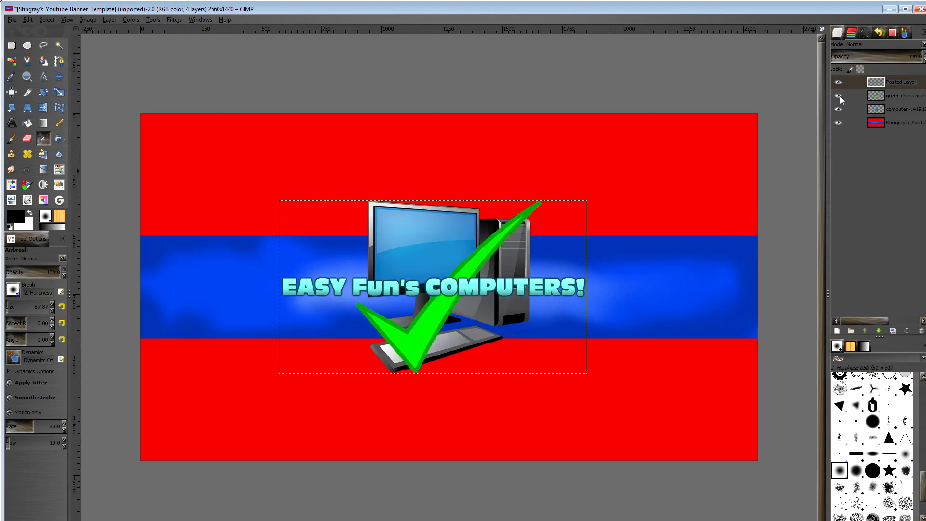
left_click(58, 77)
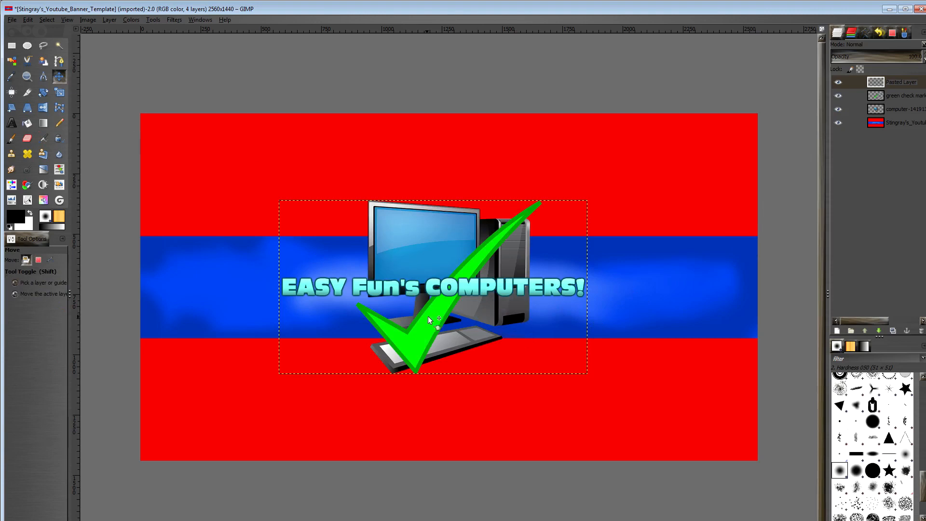
left_click_drag(428, 316, 592, 311)
left_click_drag(401, 248, 237, 249)
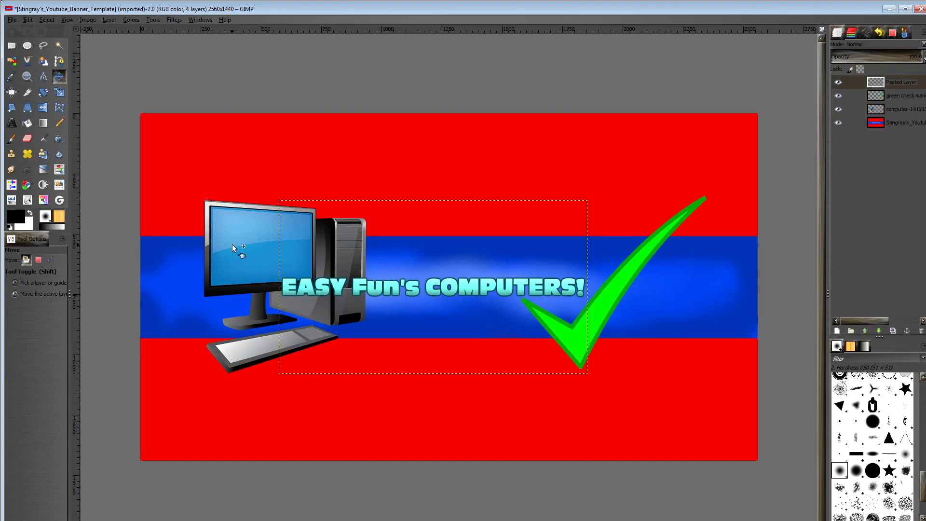
Scale the computer layer to a height of 400 px.
left_click(878, 109)
left_click(108, 20)
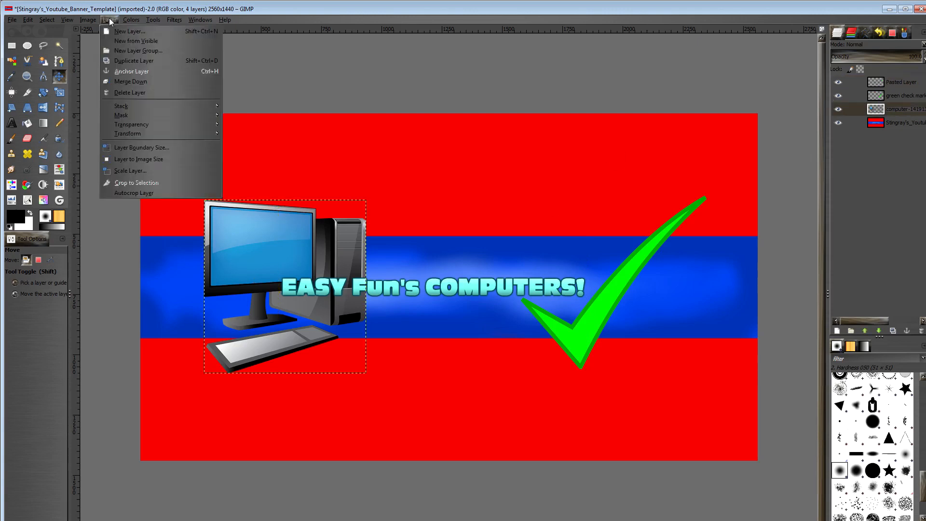
left_click(130, 171)
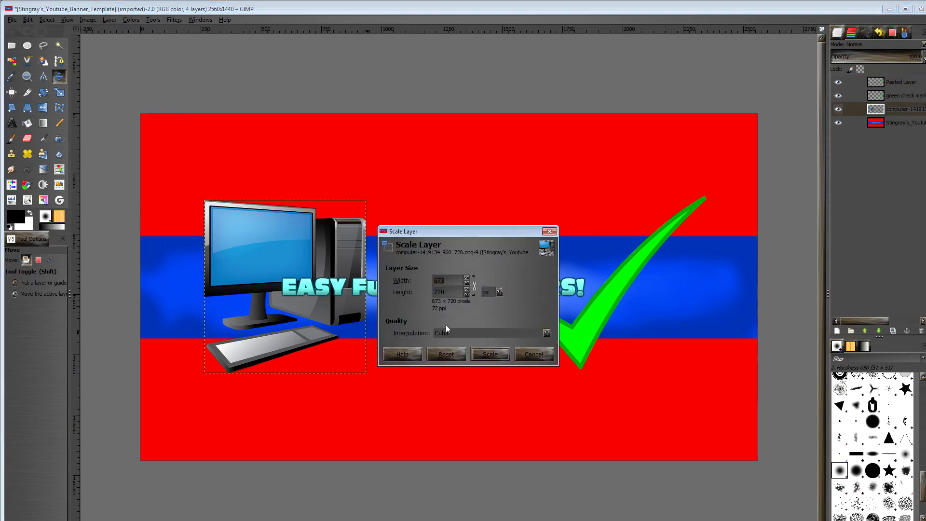
double_click(444, 291)
type("400")
left_click(490, 354)
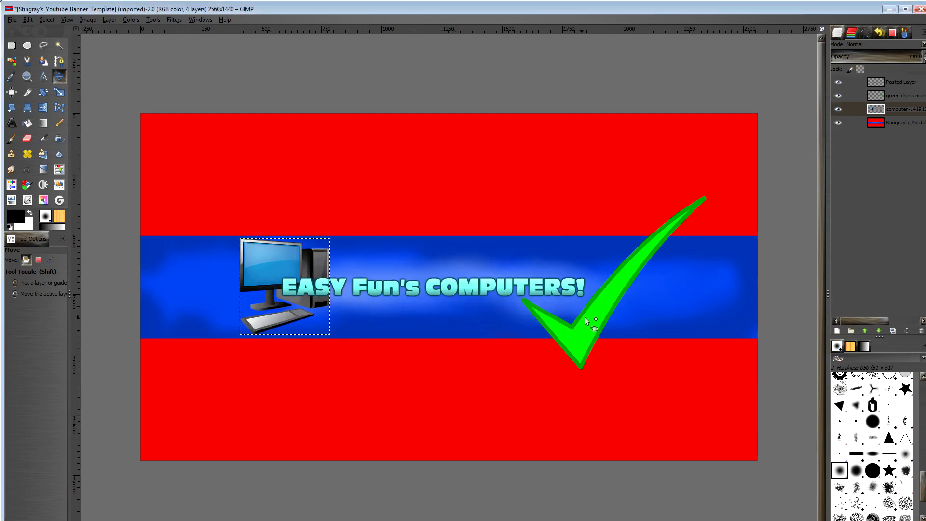
Scale the green check mark layer to a height of 300 px.
left_click(895, 96)
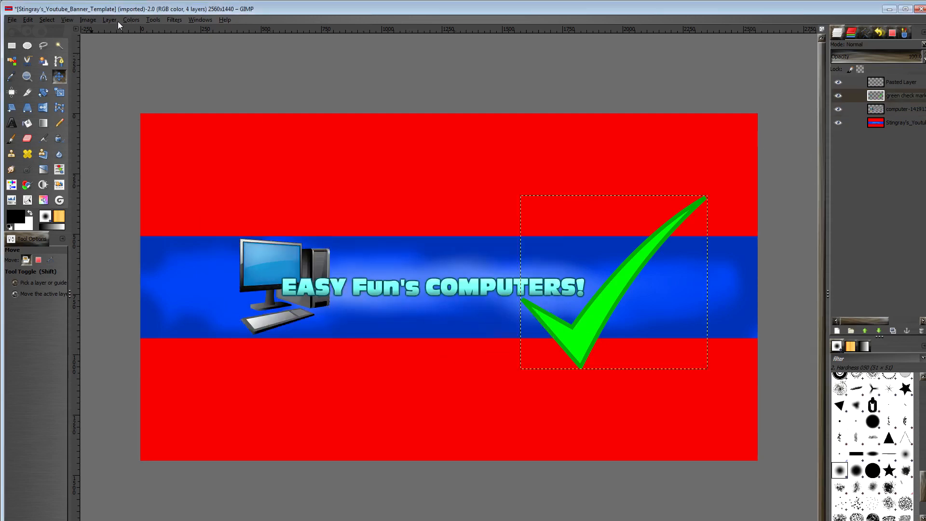
left_click(109, 20)
left_click(141, 170)
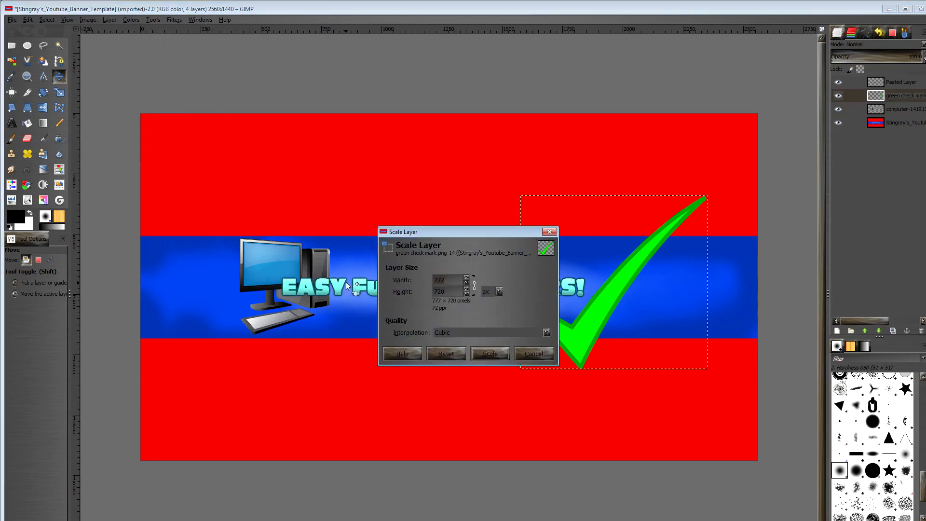
key("Tab")
type("300")
left_click(493, 352)
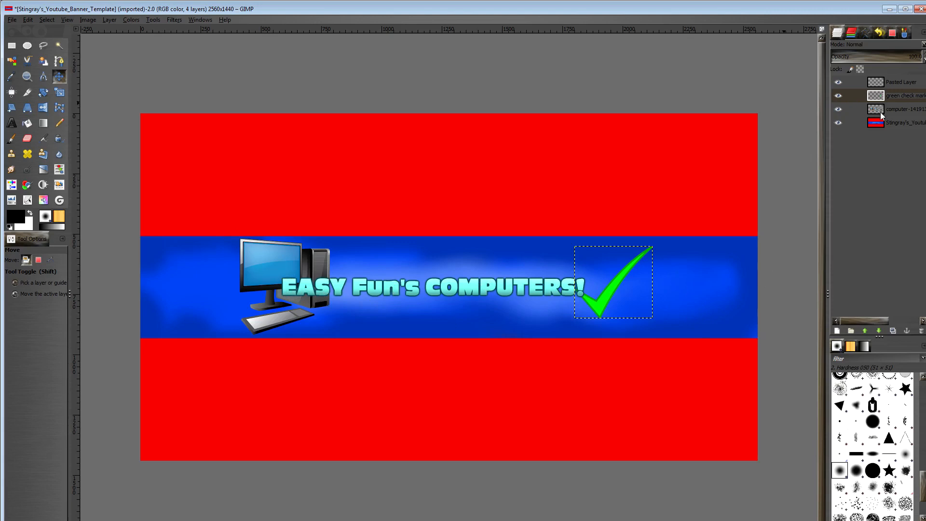
Scale the pasted title layer to a height of 500 px.
left_click(881, 84)
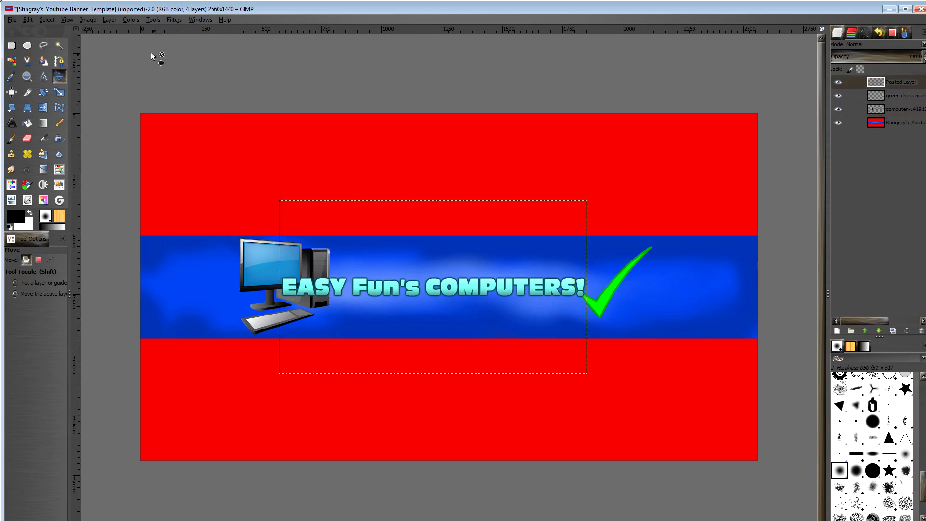
left_click(109, 20)
left_click(141, 174)
double_click(440, 291)
type("500")
left_click(490, 353)
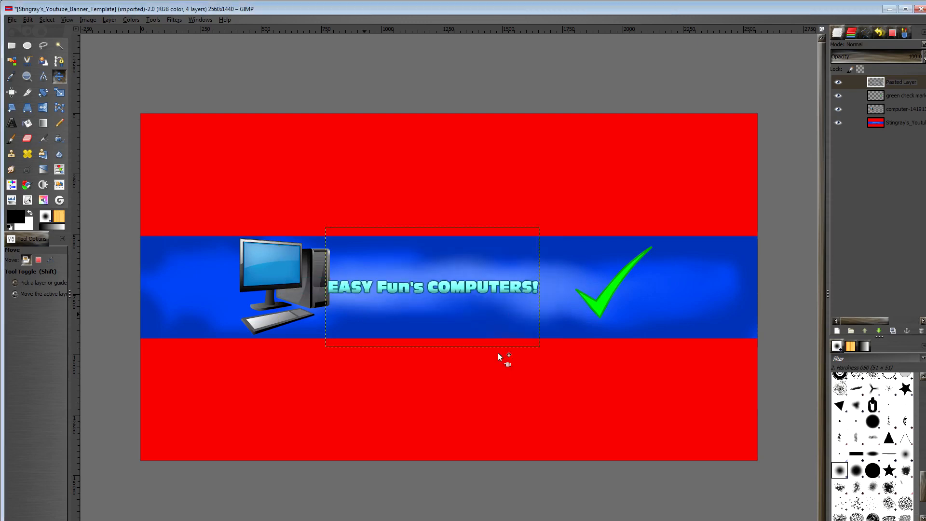
Move the computer and check mark inward to overlap the ends of the title, and make the banner template layer active.
left_click_drag(292, 292, 325, 296)
left_click_drag(597, 313, 520, 320)
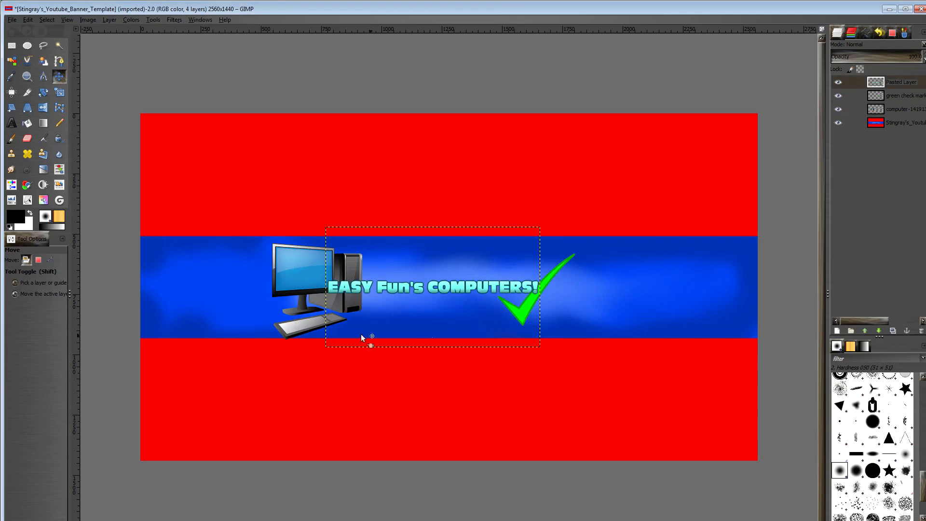
left_click(47, 20)
left_click(886, 126)
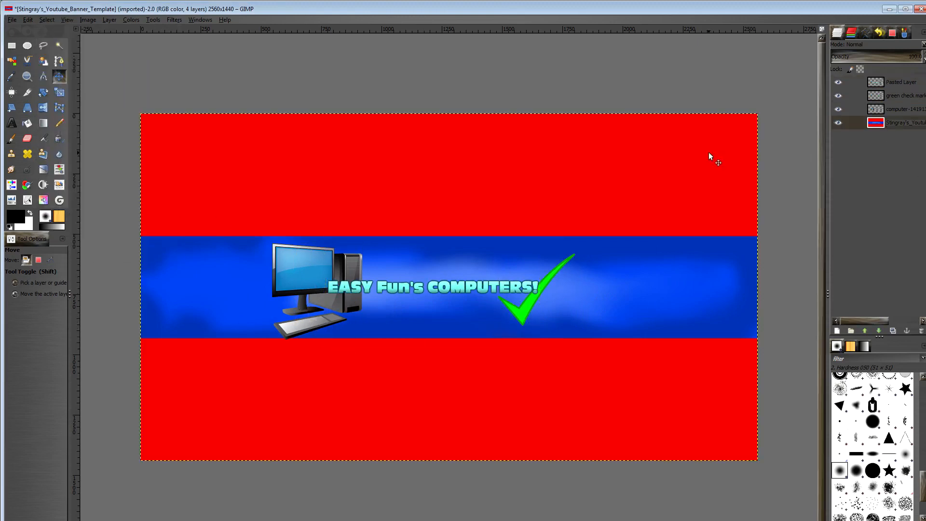
Nudge the computer image slightly upward within the blue band and make the banner template layer active again.
scroll(606, 201, "up", 2)
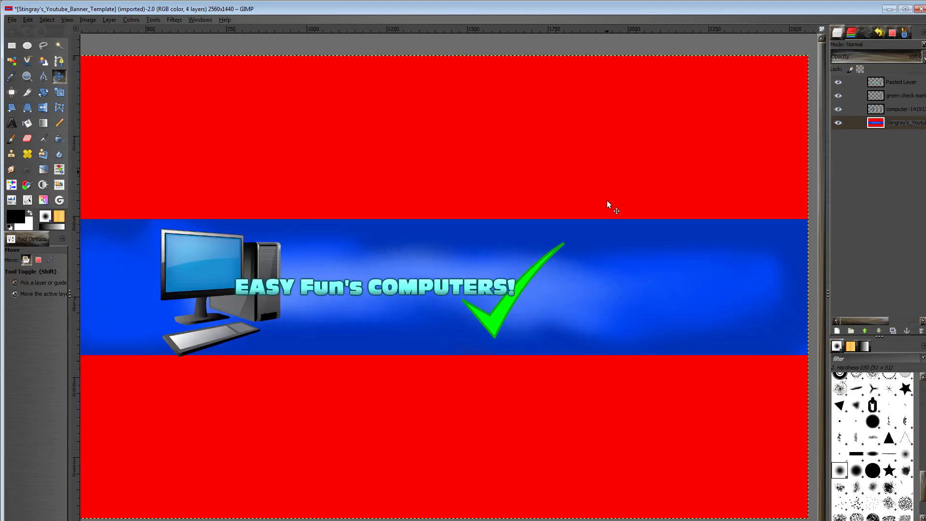
scroll(536, 353, "down", 1)
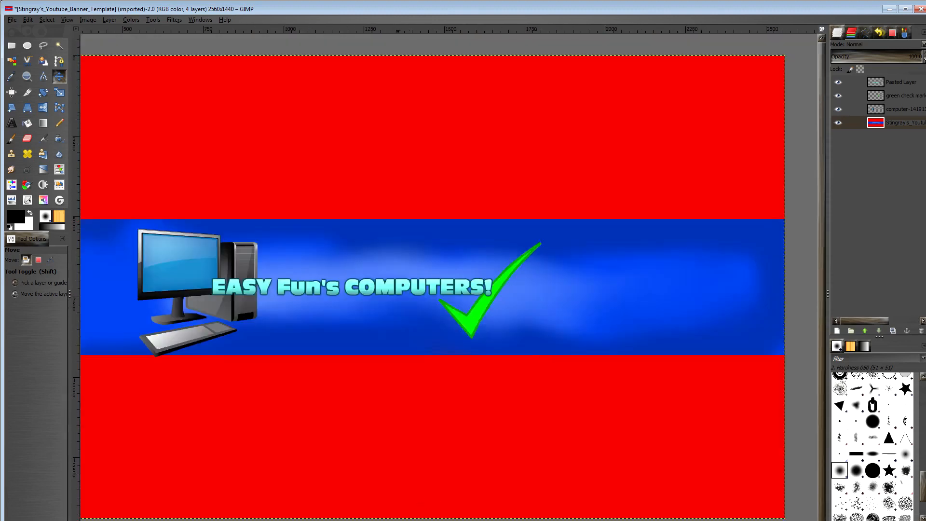
scroll(434, 289, "left", 4)
scroll(321, 328, "left", 2)
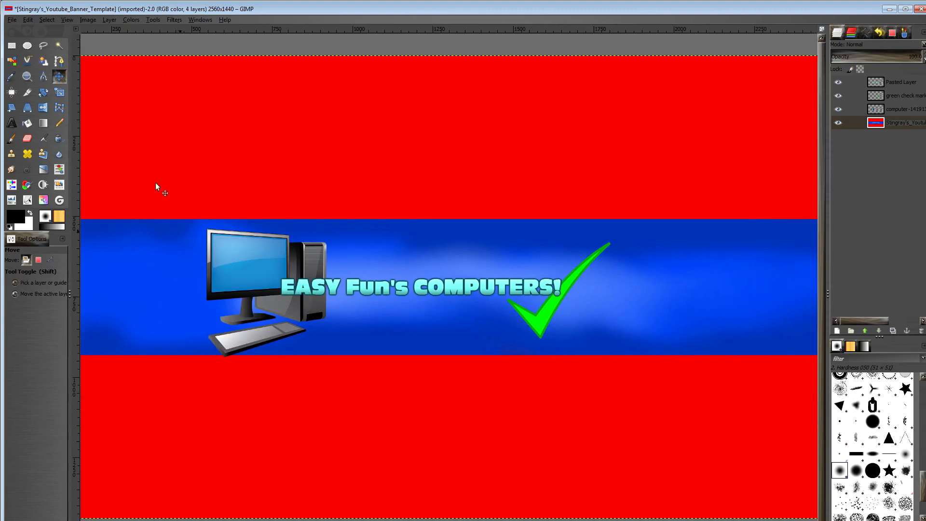
left_click_drag(243, 283, 242, 279)
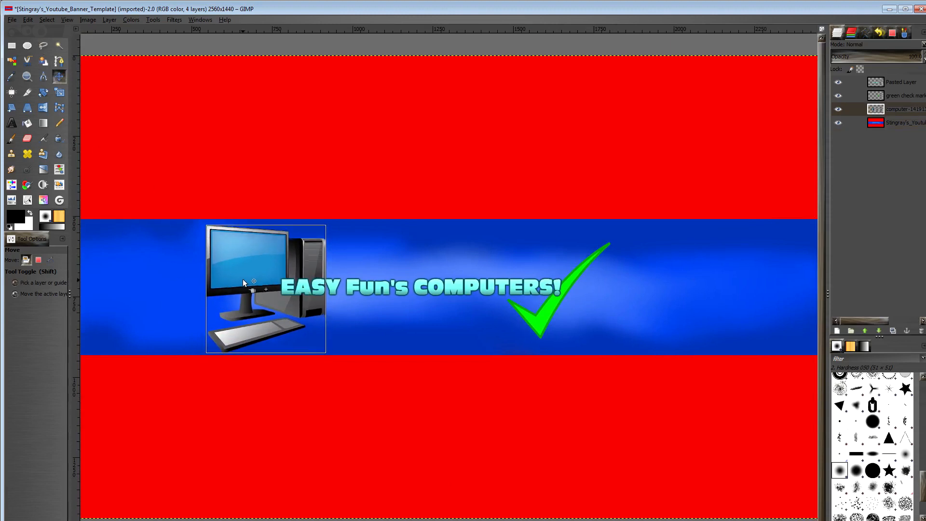
left_click(384, 365)
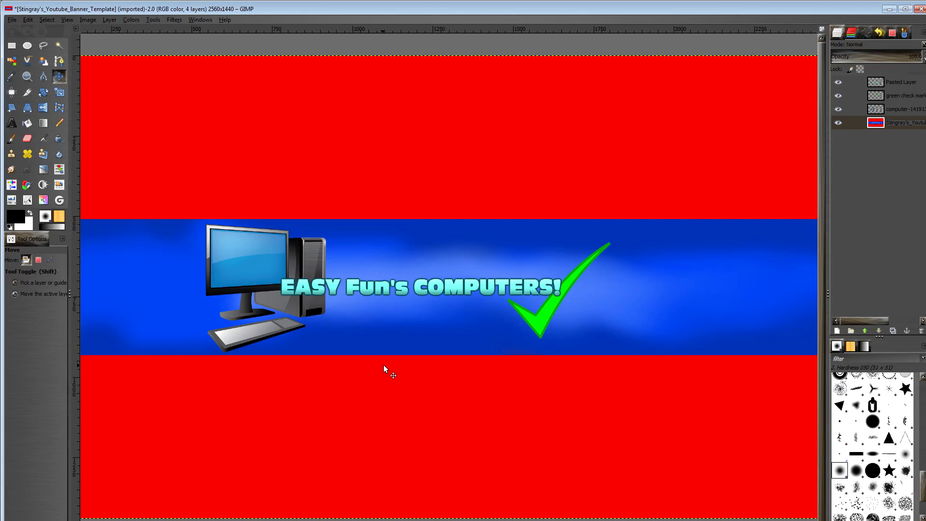
key("minus")
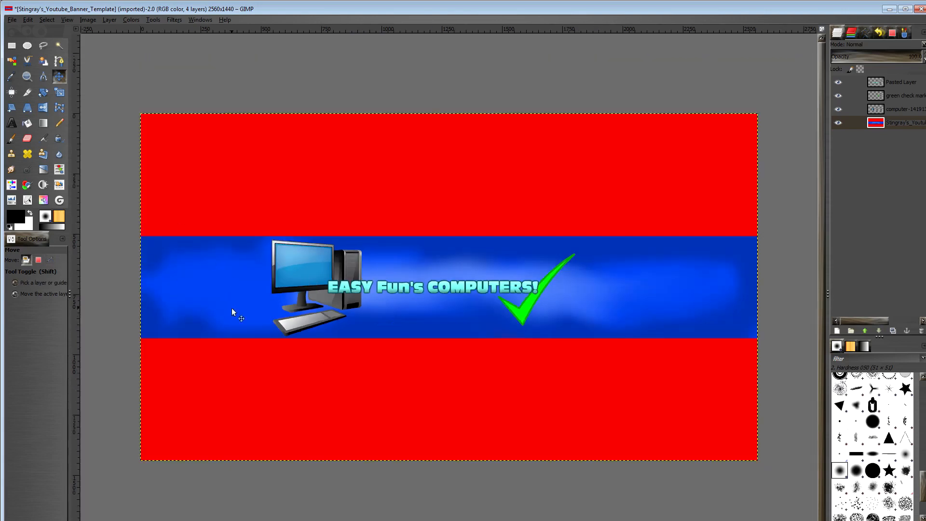